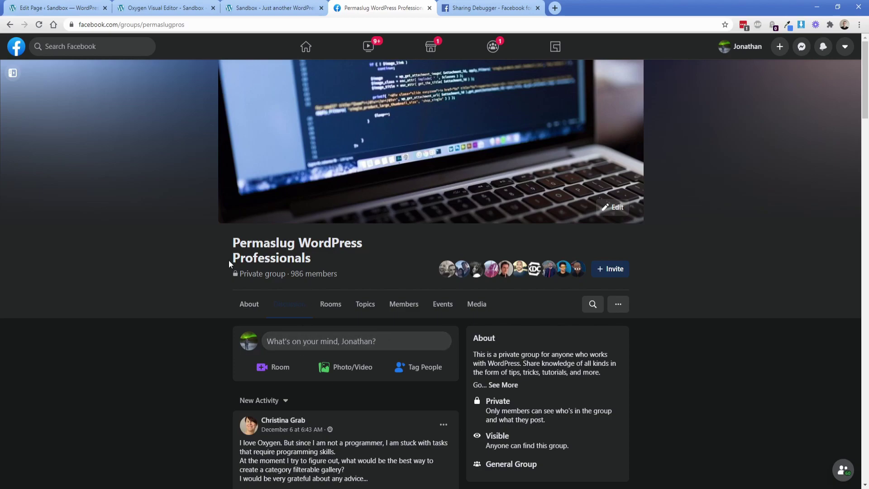
# Start a new post in the Permaslug WordPress Professionals group, then bring up the Pro Travel Blog home page.
pyautogui.click(328, 342)
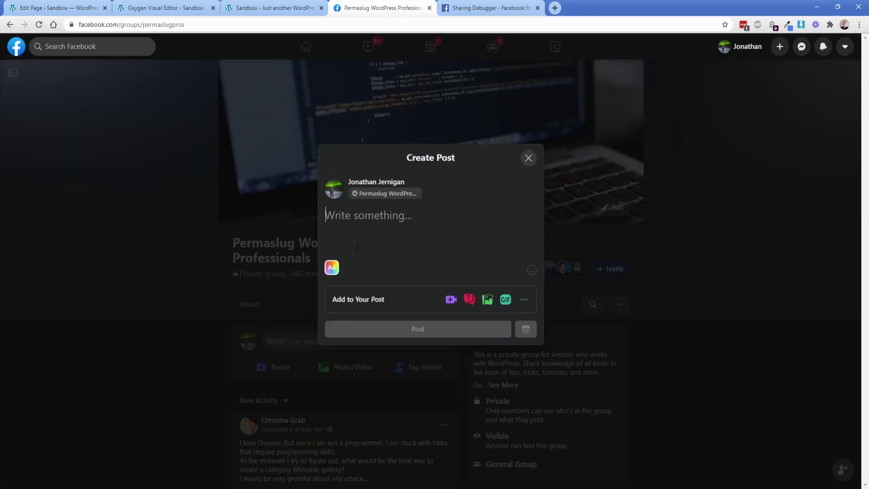
pyautogui.click(274, 8)
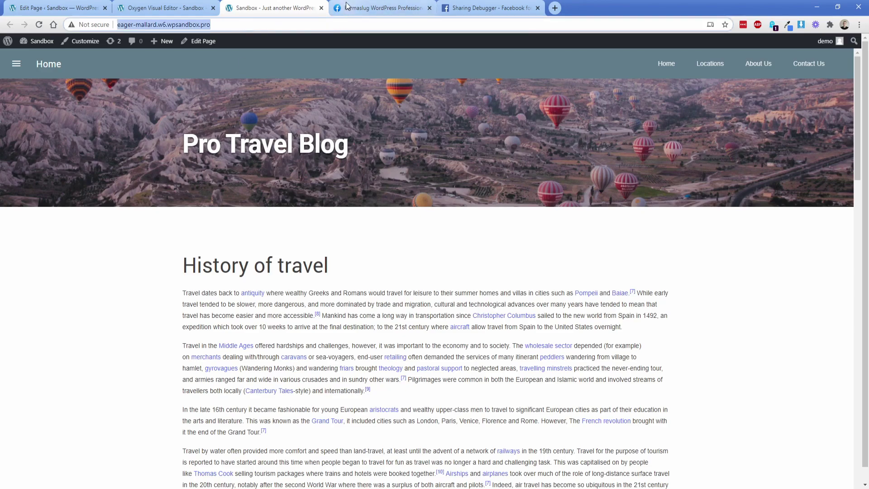
# Paste the sandbox blog's URL into the group post draft to get its 'Sandbox - Just another WordPress site' preview.
pyautogui.click(383, 7)
pyautogui.write('http://eager-mallard.w6.wpsandbox.pro/')
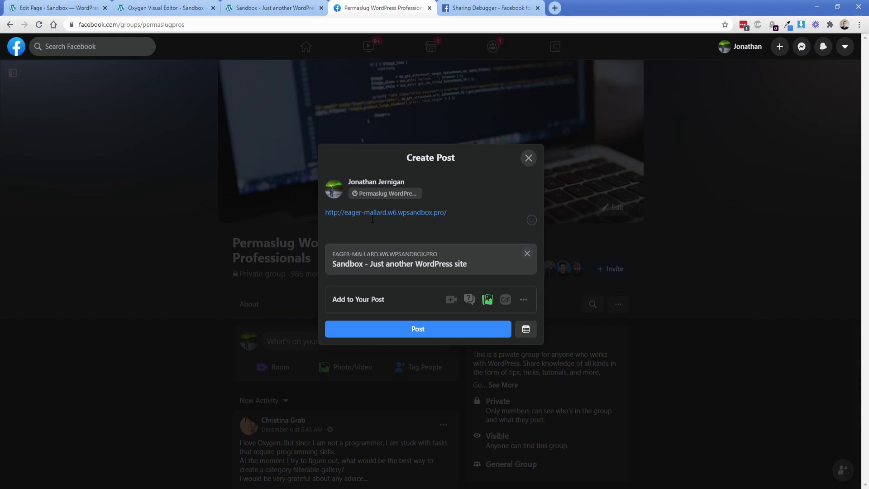
pyautogui.hotkey('ctrl', 'a')
pyautogui.press('BackSpace')
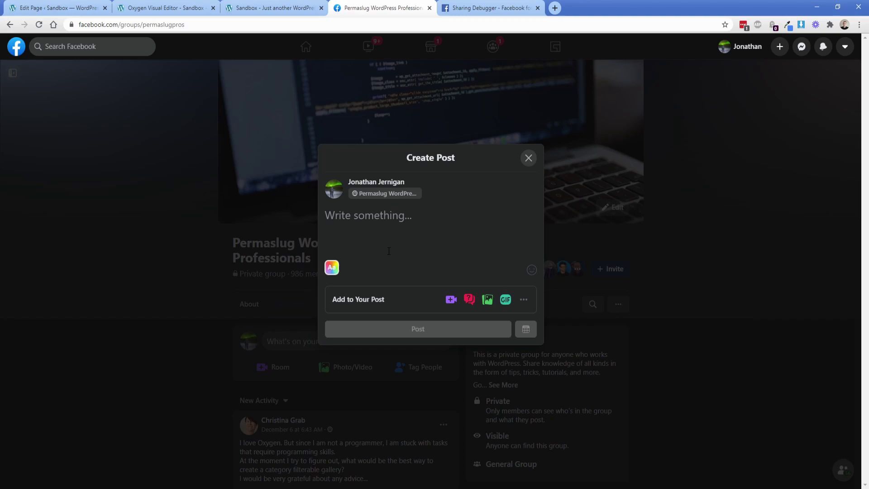
pyautogui.write('https://perma')
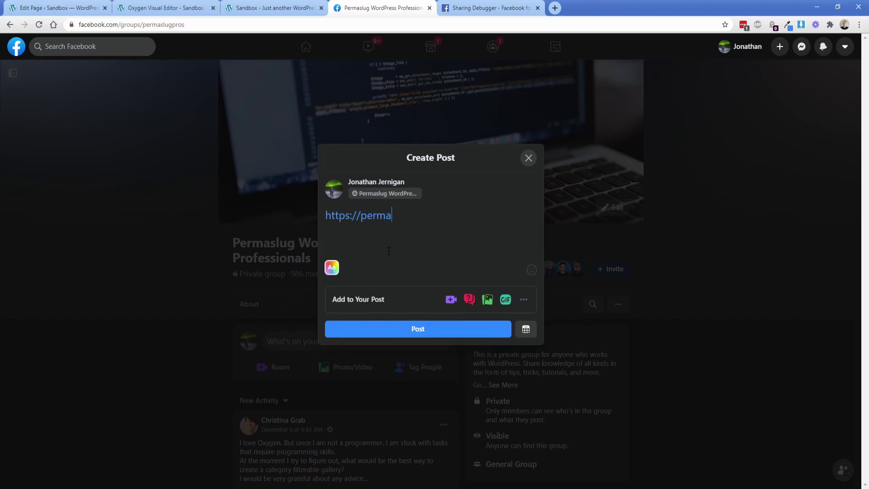
pyautogui.write('slug.com')
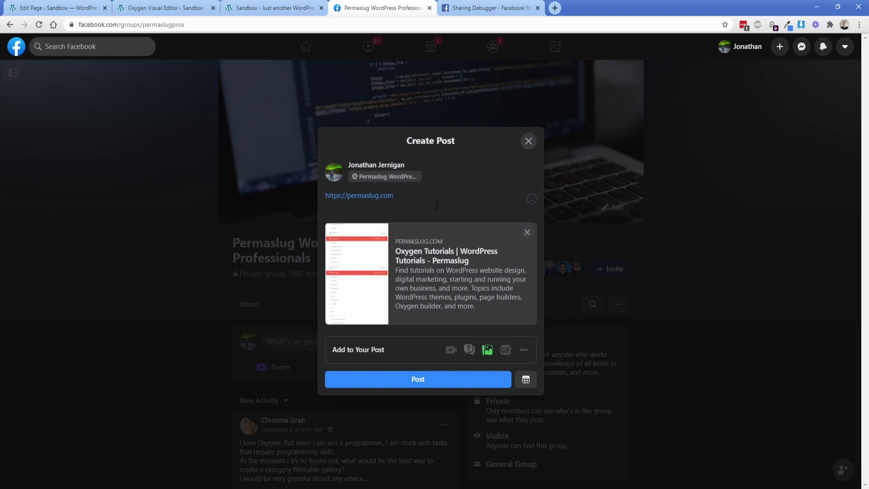
pyautogui.click(476, 9)
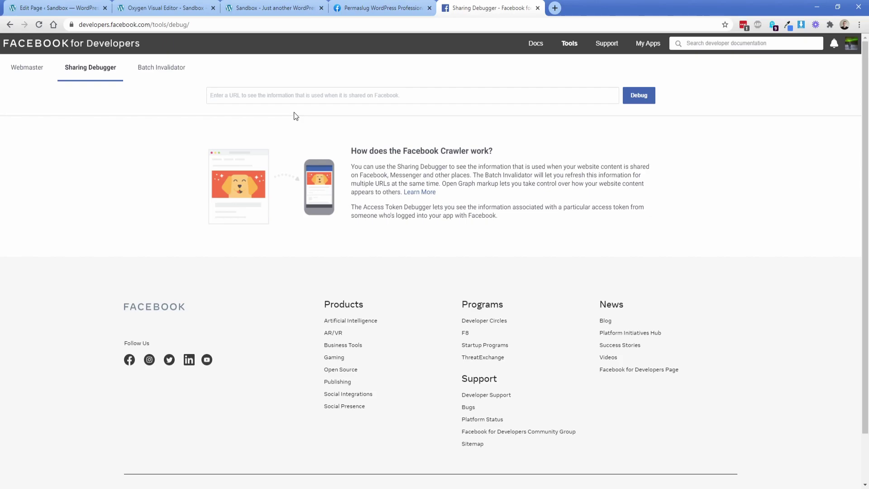
# Debug the sandbox home page URL and review the missing og:image warning.
pyautogui.write('http://eager-mallard.w6.wpsandbox.pro/')
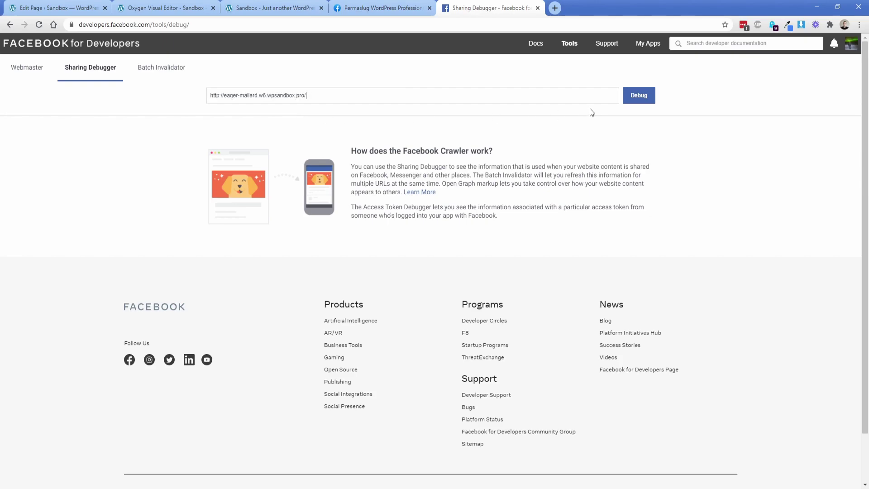
pyautogui.click(638, 96)
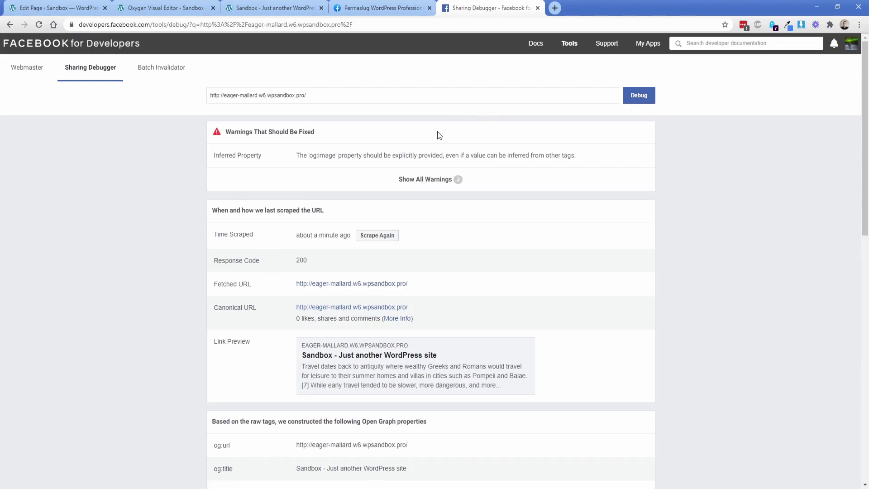
pyautogui.scroll(-1, 317, 217)
pyautogui.moveTo(296, 272); pyautogui.dragTo(376, 276)
pyautogui.click(284, 272)
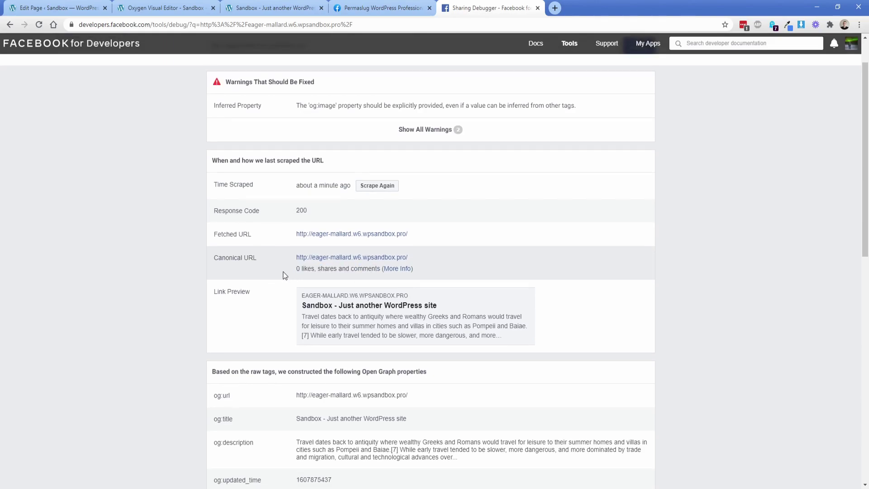
pyautogui.scroll(-3, 284, 271)
pyautogui.moveTo(213, 307); pyautogui.dragTo(222, 306)
pyautogui.click(263, 306)
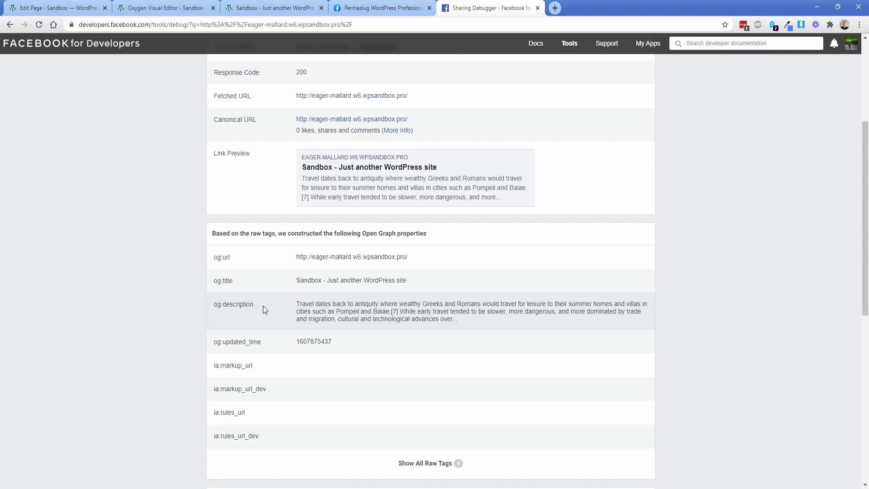
# Inspect the scraped og:url, og:title and description Open Graph values.
pyautogui.moveTo(296, 256); pyautogui.dragTo(412, 258)
pyautogui.click(412, 255)
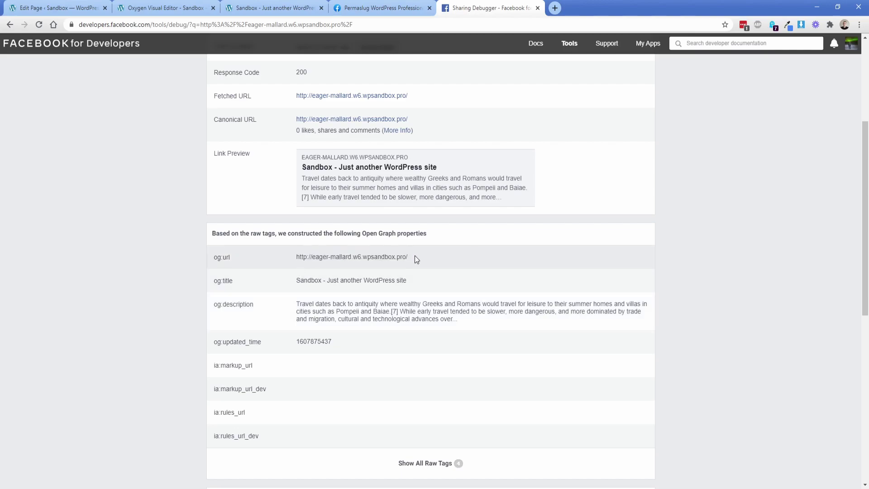
pyautogui.moveTo(300, 281); pyautogui.dragTo(423, 281)
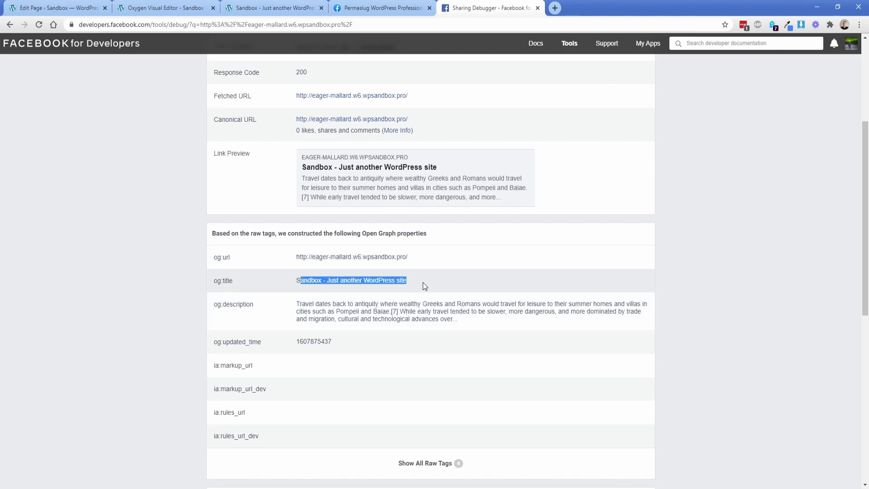
pyautogui.click(331, 310)
pyautogui.scroll(-1, 283, 315)
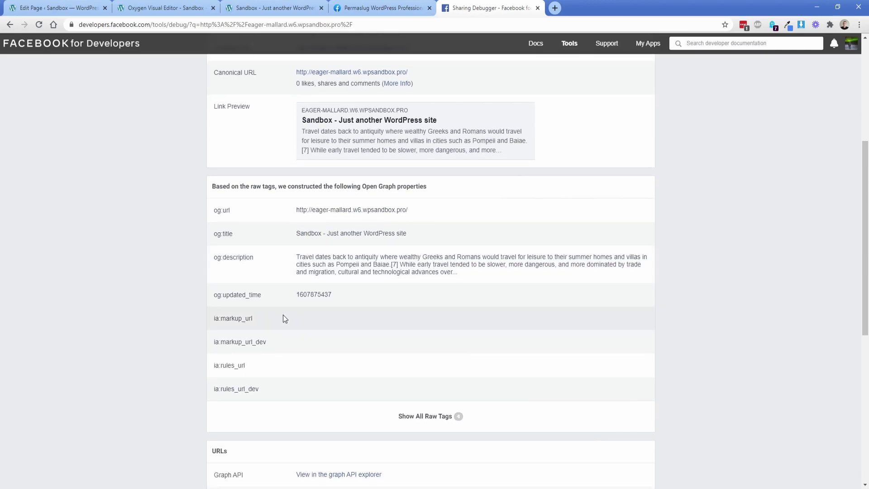
pyautogui.scroll(4, 262, 280)
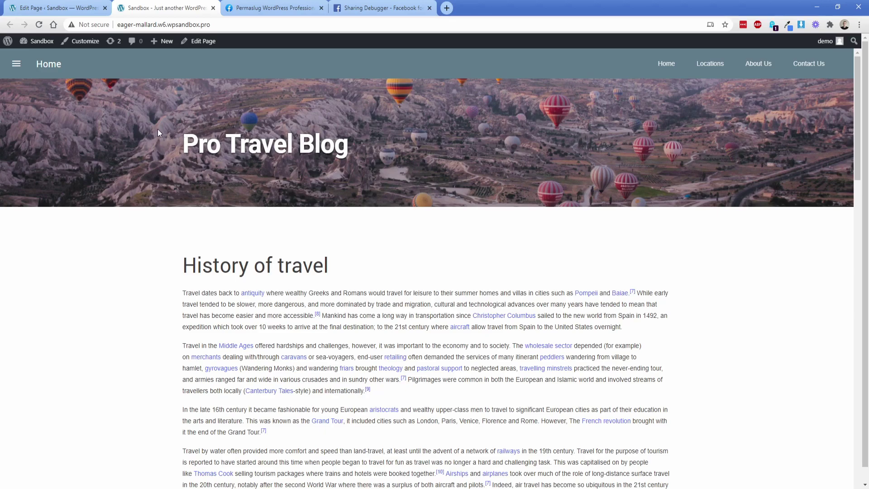
# Compare the blog's first paragraph with the debugger's scraped description, then go to the Home page editor.
pyautogui.click(382, 8)
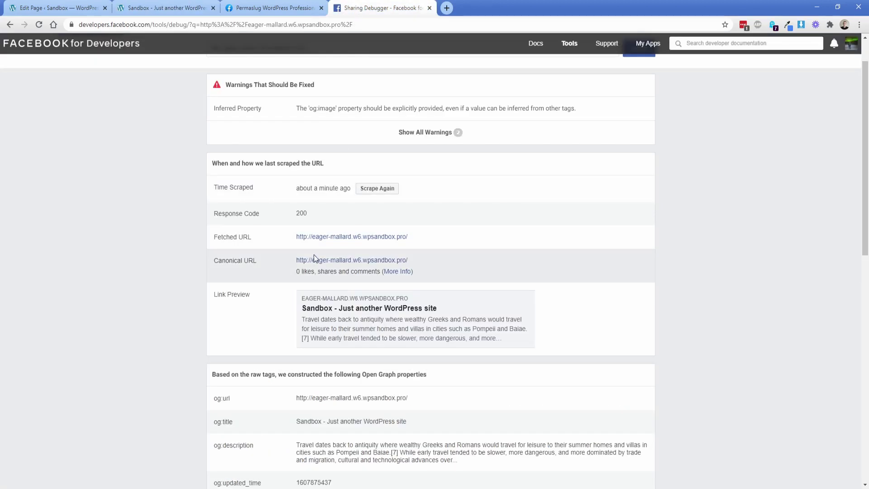
pyautogui.scroll(-1, 294, 279)
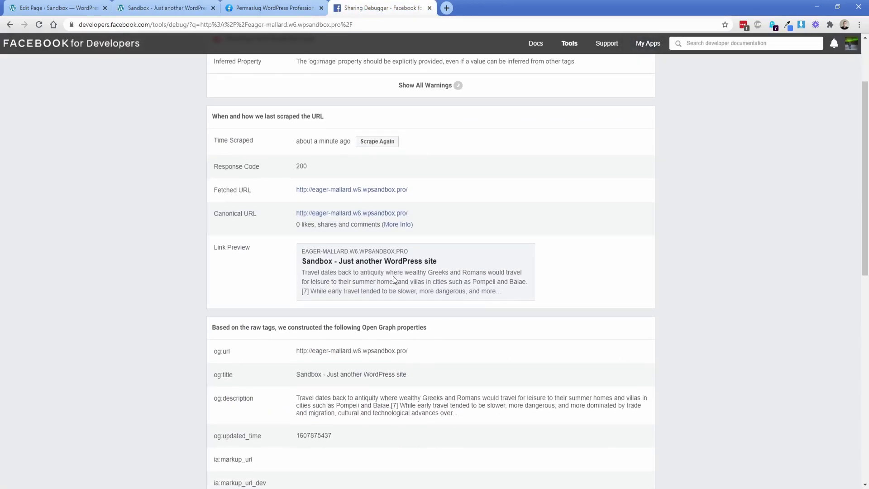
pyautogui.click(162, 14)
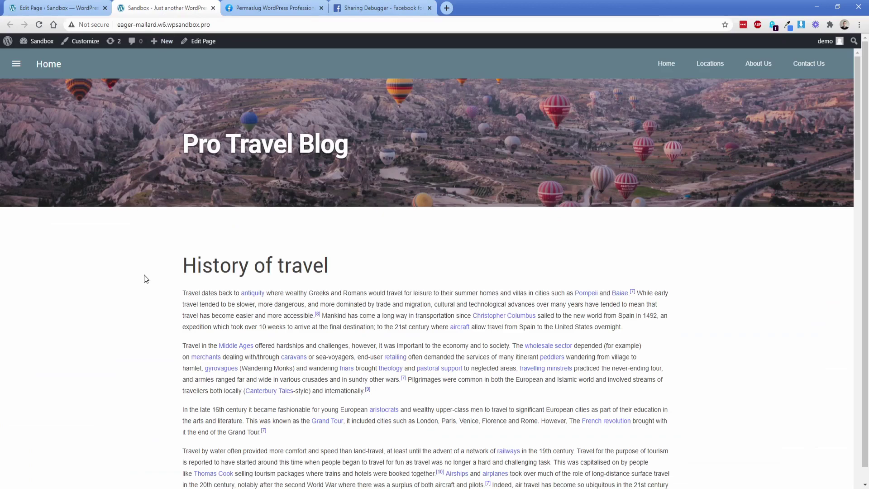
pyautogui.scroll(-1, 144, 277)
pyautogui.moveTo(186, 245); pyautogui.dragTo(233, 258)
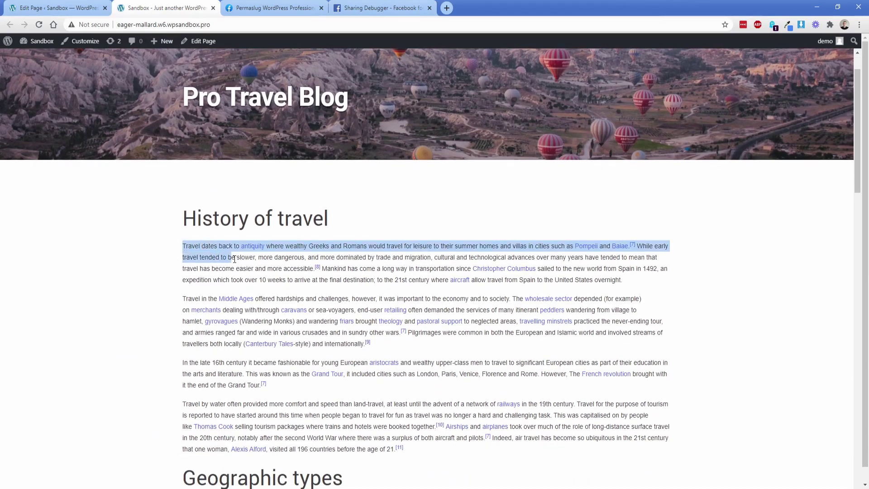
pyautogui.click(233, 261)
pyautogui.scroll(-1, 163, 260)
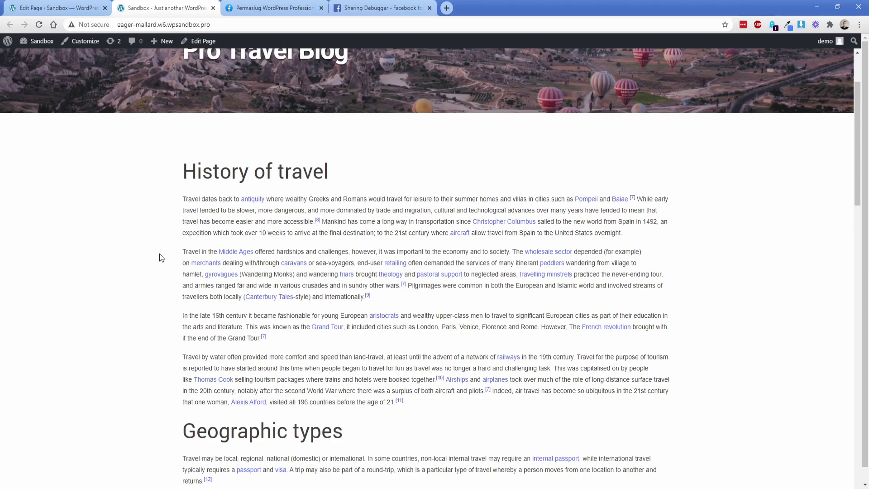
pyautogui.scroll(2, 159, 254)
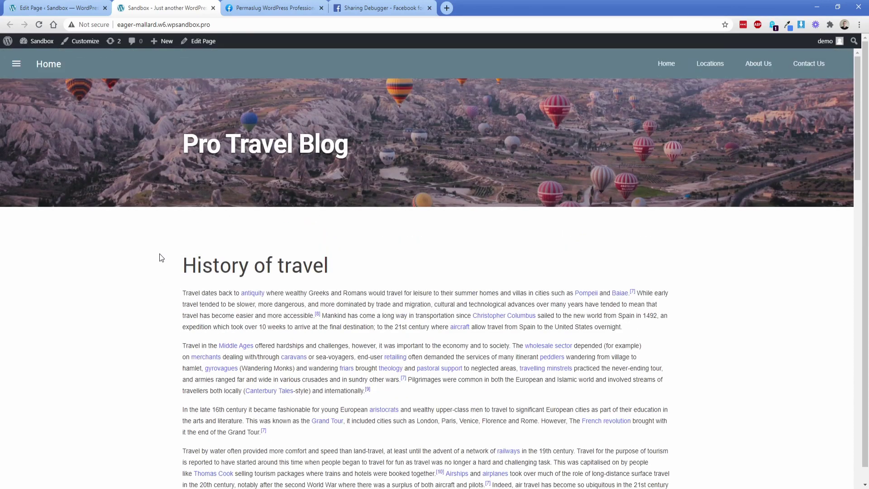
pyautogui.hotkey('ctrl', 'shift', 'Tab')
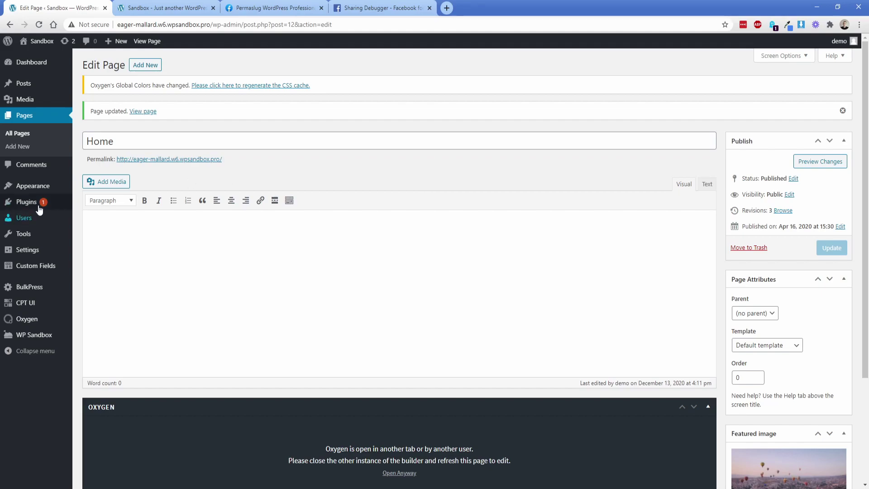
# Search the plugin directory for smartcrawl, then install and activate SmartCrawl.
pyautogui.moveTo(27, 202)
pyautogui.click(111, 216)
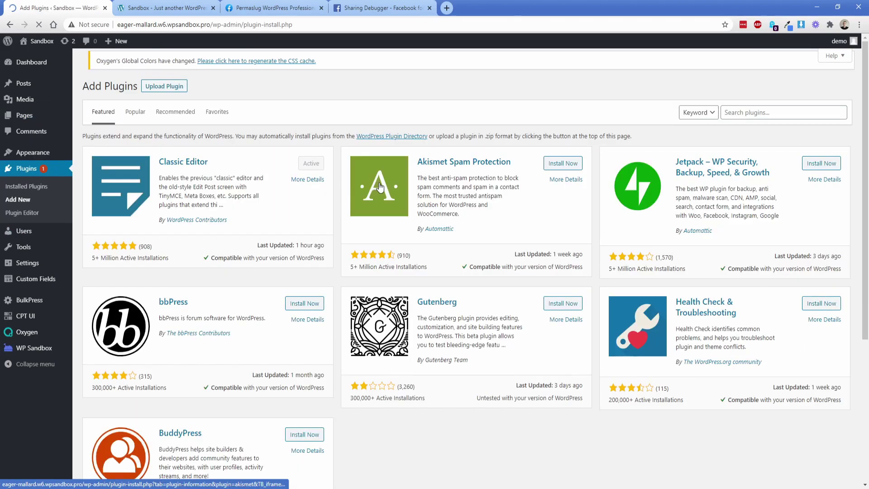
pyautogui.click(762, 111)
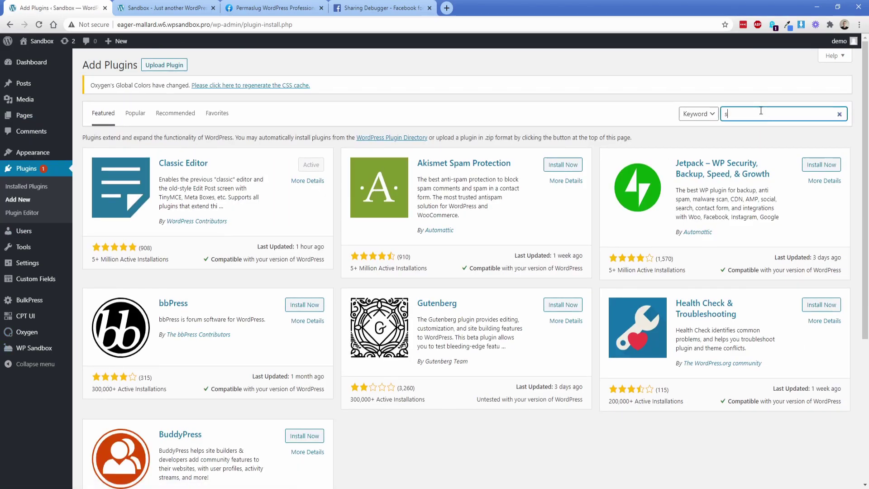
pyautogui.write('martcrawl')
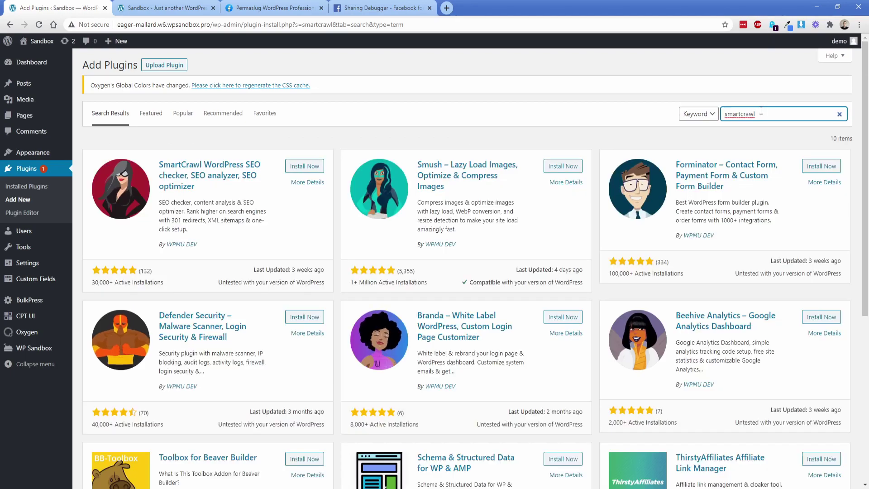
pyautogui.click(301, 166)
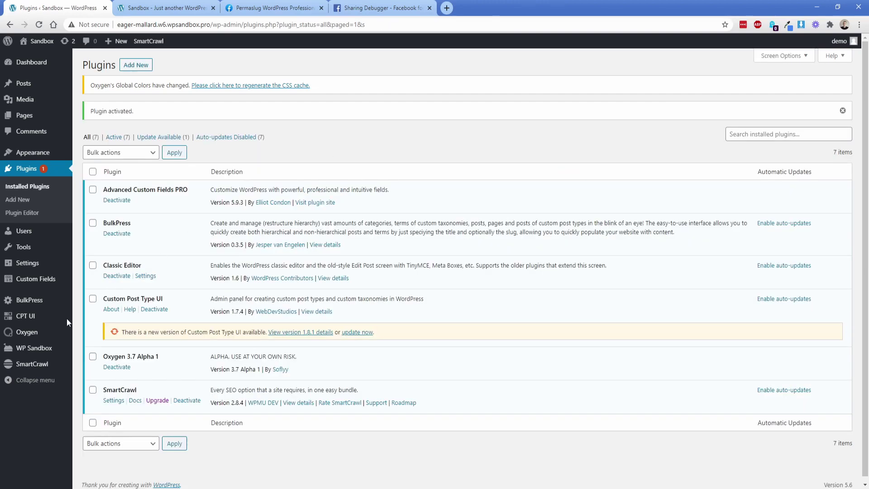
# Enable OpenGraph support in SmartCrawl's Social settings and save.
pyautogui.moveTo(34, 363)
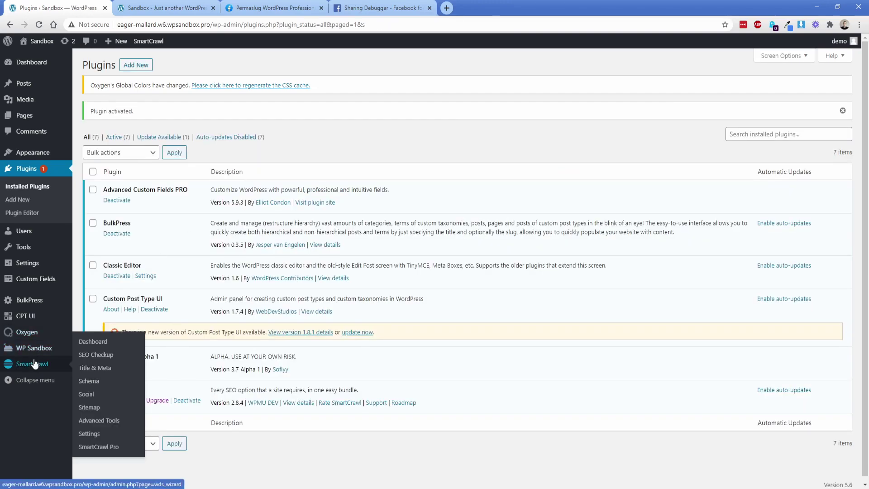
pyautogui.click(86, 394)
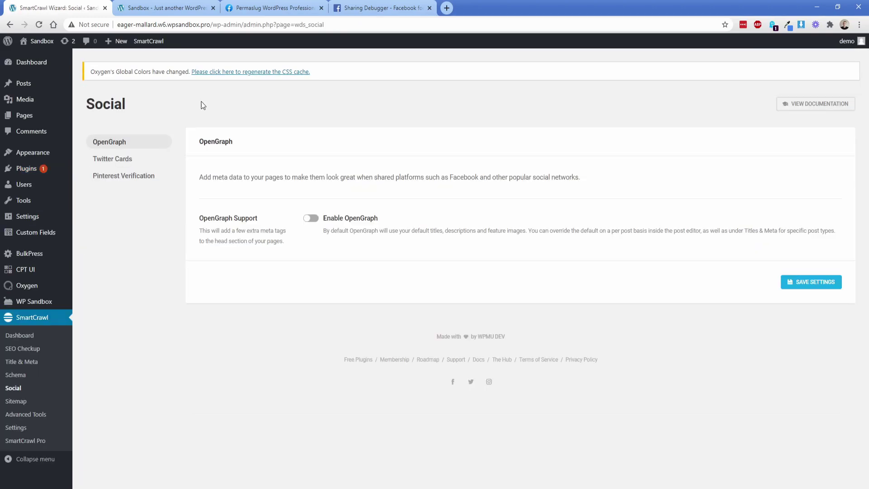
pyautogui.click(311, 218)
pyautogui.click(811, 283)
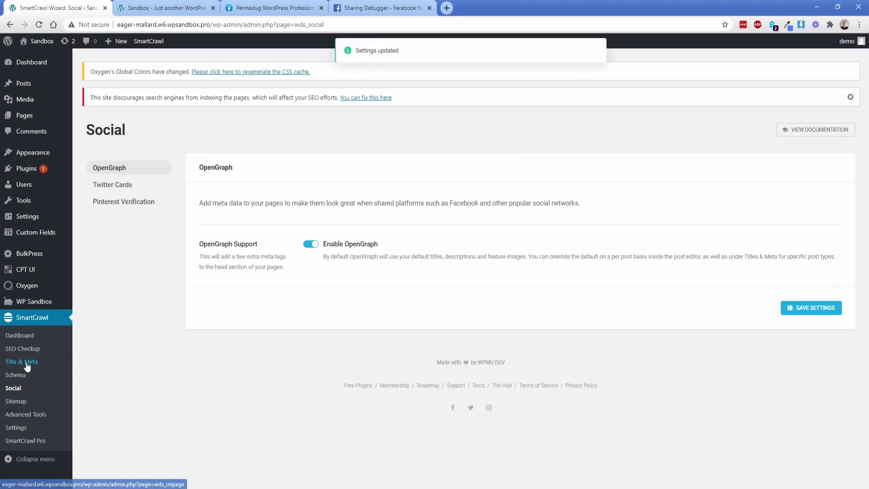
pyautogui.click(26, 365)
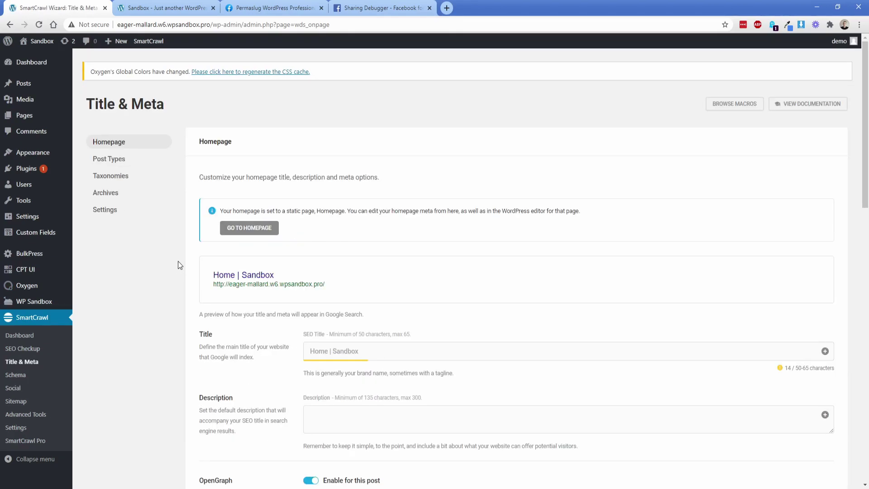
# Show SmartCrawl's Post Types settings with Posts expanded, keeping the SEO title '%%title%% %%sep%% %%sitename%%' unchanged.
pyautogui.moveTo(221, 211); pyautogui.dragTo(591, 217)
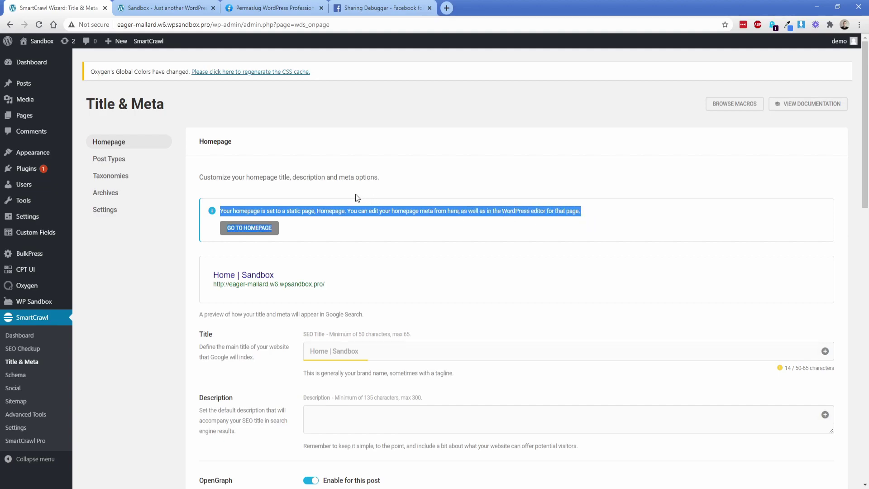
pyautogui.click(108, 159)
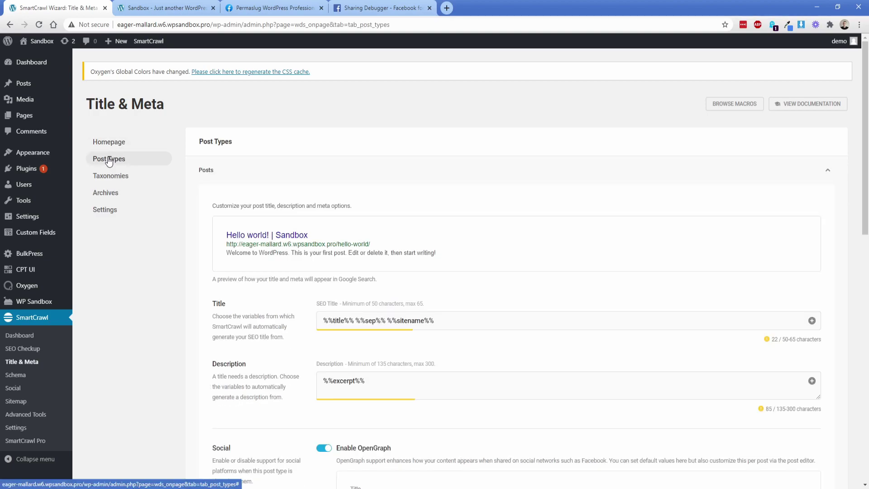
pyautogui.click(222, 183)
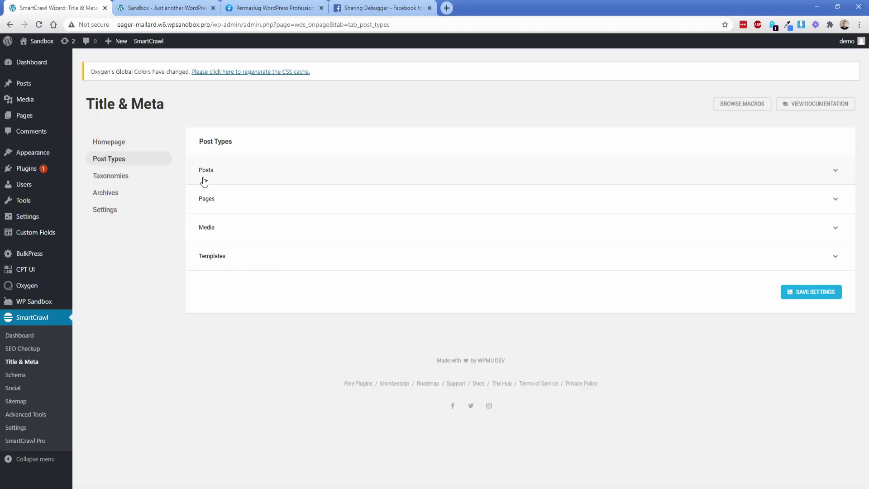
pyautogui.moveTo(31, 91)
pyautogui.click(222, 179)
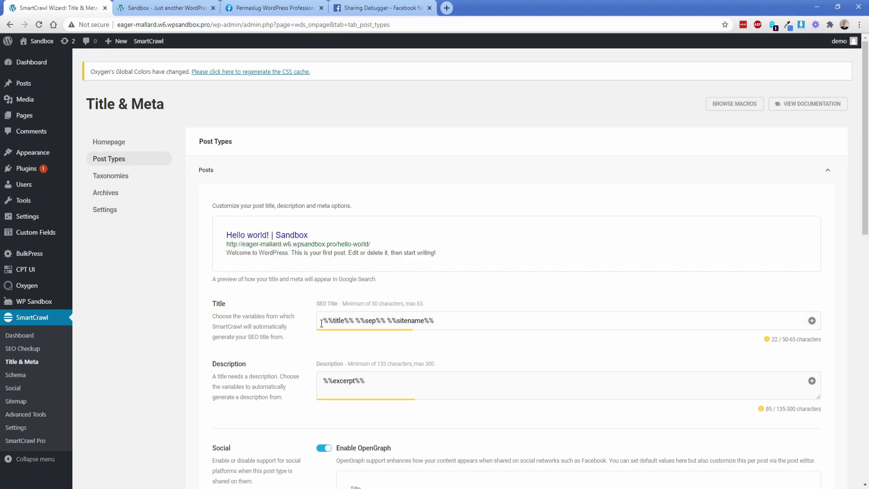
pyautogui.moveTo(323, 321); pyautogui.dragTo(376, 322)
pyautogui.hotkey('ctrl', 'z')
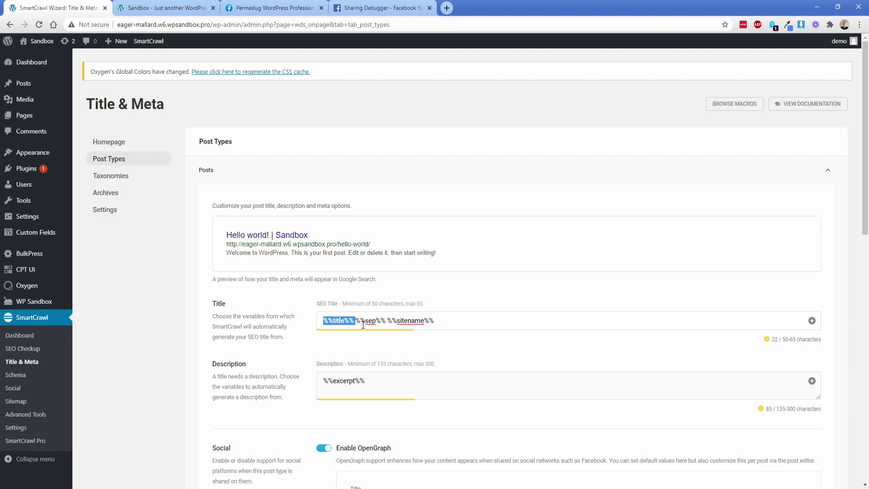
pyautogui.click(362, 322)
# Browse the list of insertable variables for the Posts SEO title.
pyautogui.click(812, 320)
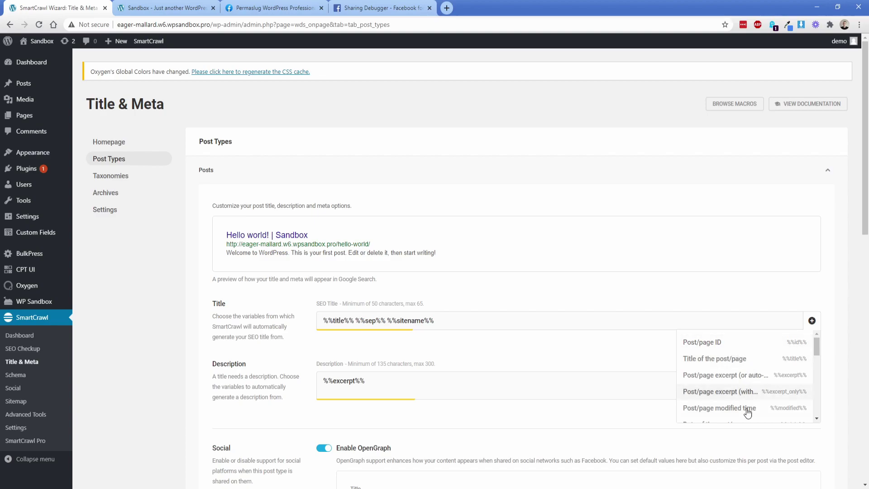
pyautogui.scroll(-1, 748, 403)
pyautogui.scroll(-2, 745, 396)
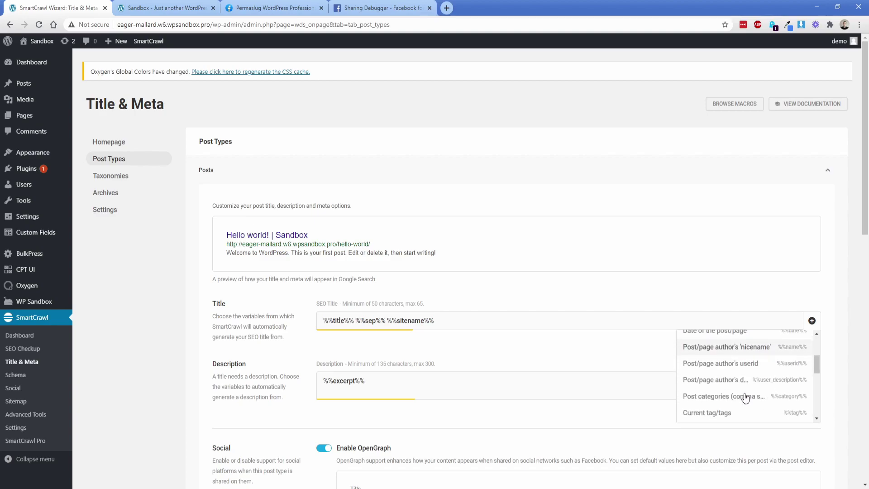
pyautogui.scroll(-3, 742, 389)
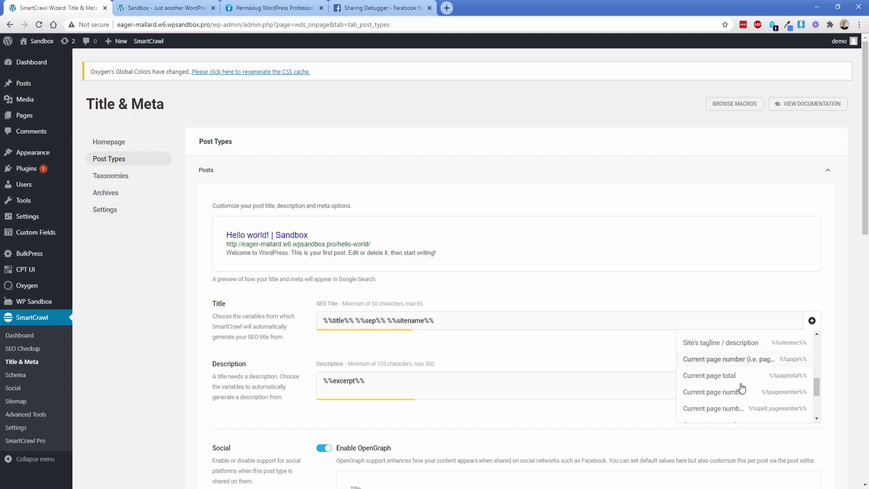
pyautogui.scroll(-1, 741, 388)
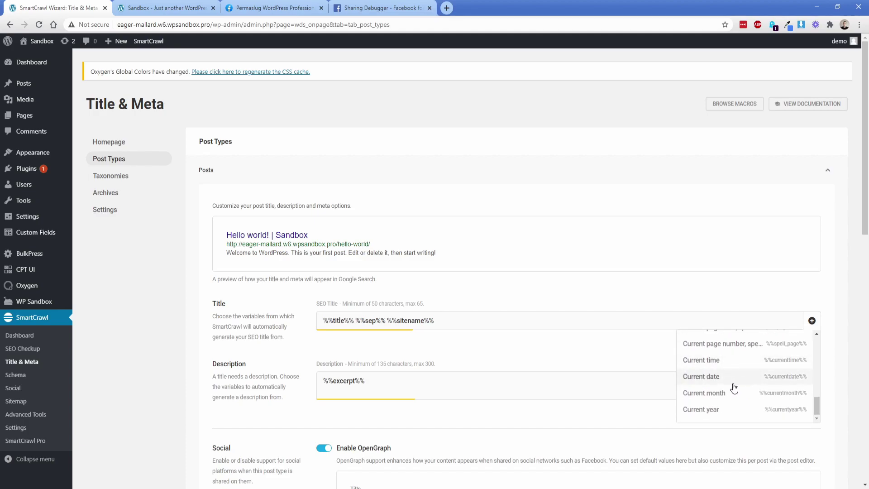
pyautogui.click(286, 354)
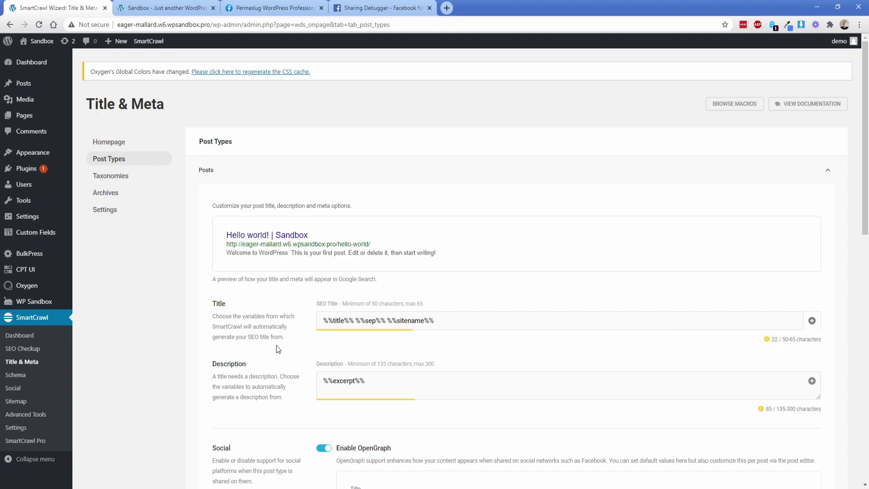
pyautogui.scroll(-2, 288, 330)
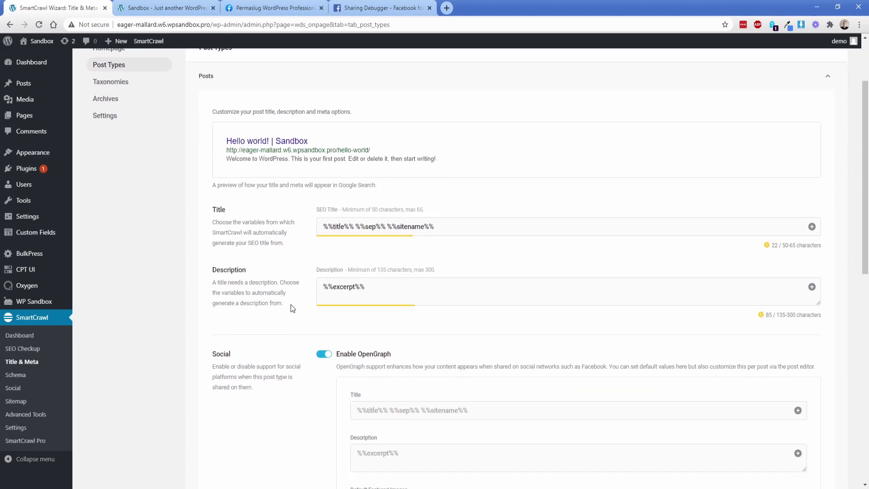
pyautogui.scroll(-4, 291, 305)
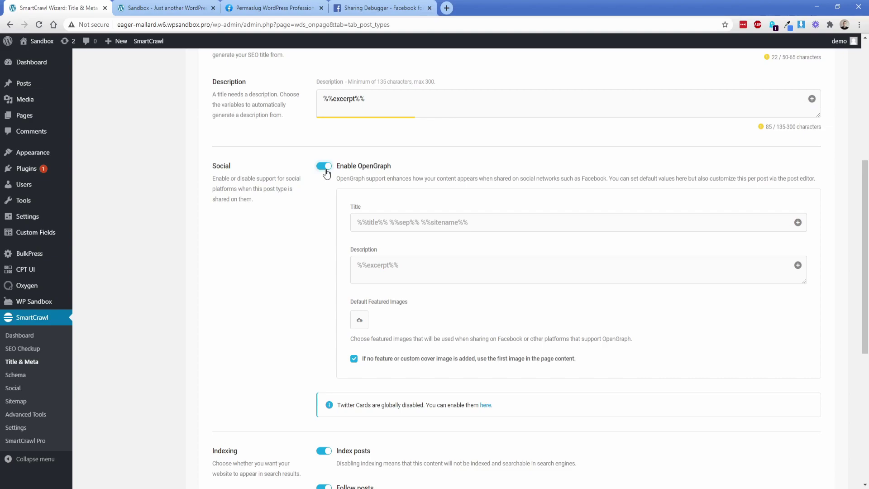
pyautogui.scroll(2, 298, 247)
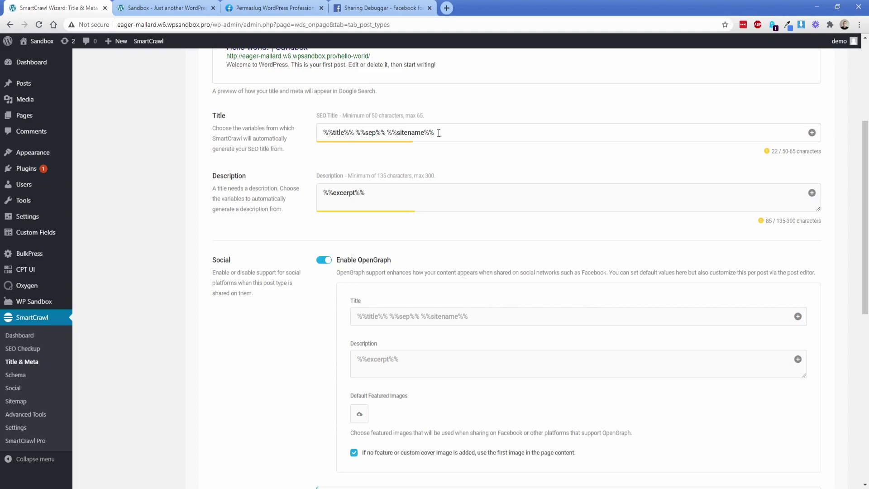
# Delete %%sitename%% from the Posts SEO title, leaving '%%title%% %%sep%%'.
pyautogui.moveTo(324, 133); pyautogui.dragTo(439, 131)
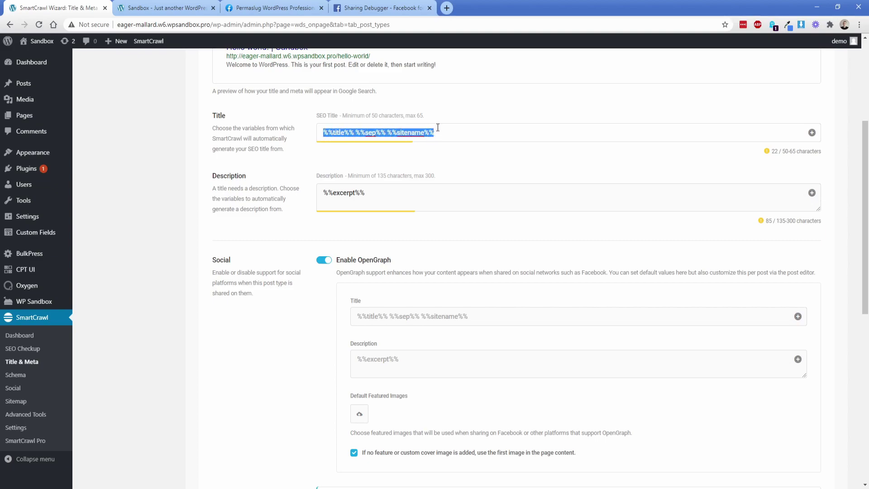
pyautogui.click(447, 132)
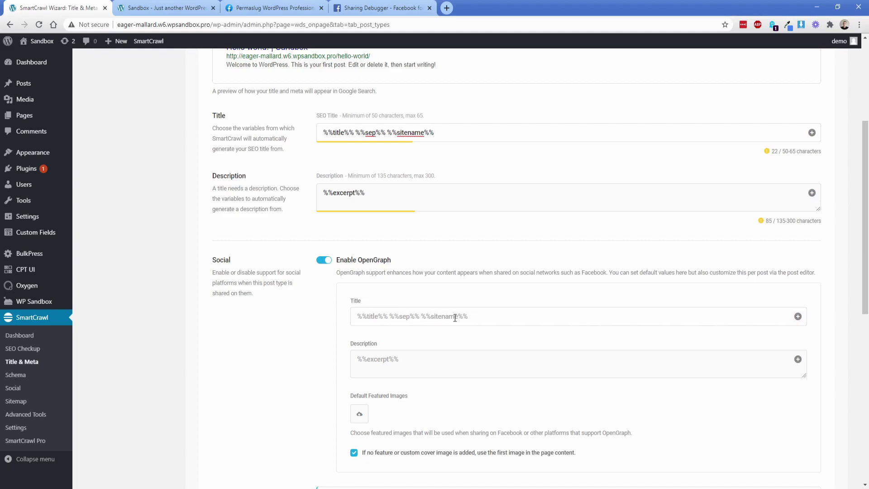
pyautogui.moveTo(387, 133); pyautogui.dragTo(453, 137)
pyautogui.hotkey('ctrl', 'c')
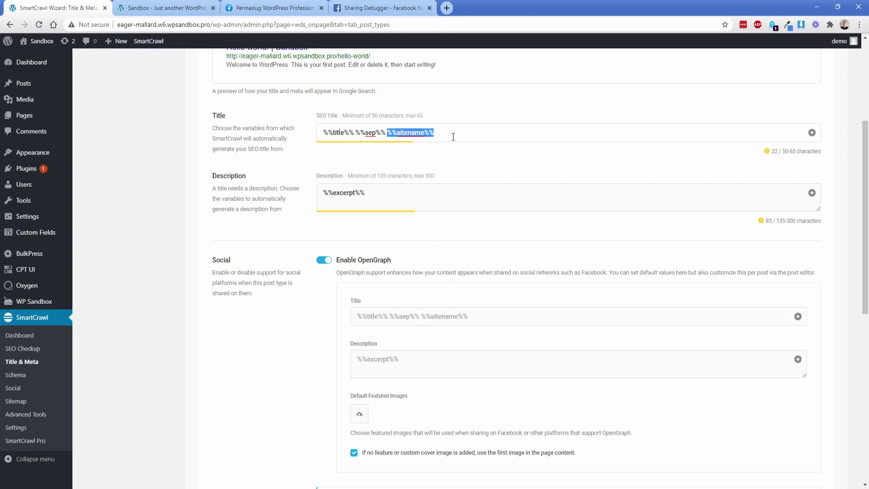
pyautogui.press('BackSpace')
pyautogui.scroll(-9, 297, 252)
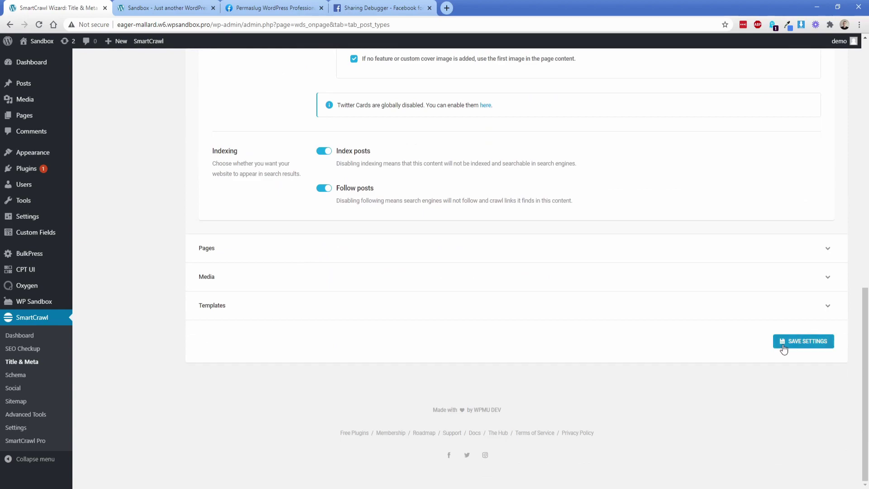
# Save the Post Types settings and put %%sitename%% back at the end of the Posts SEO title.
pyautogui.click(783, 346)
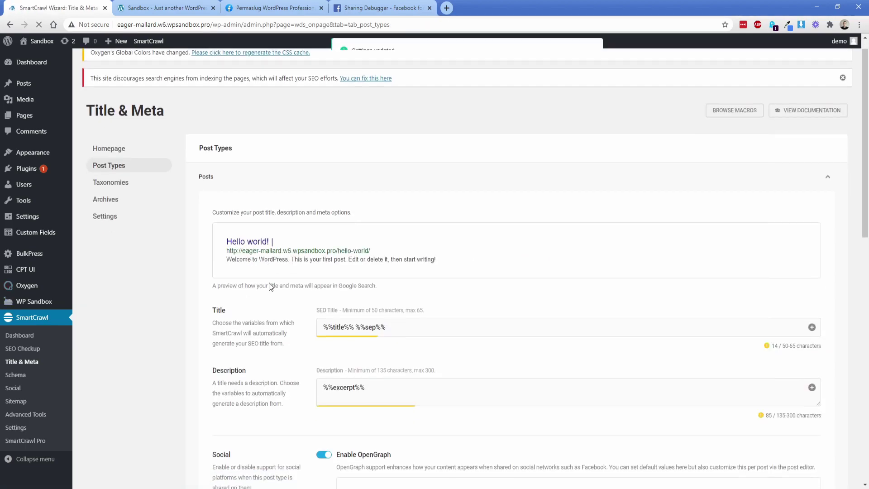
pyautogui.scroll(-5, 269, 284)
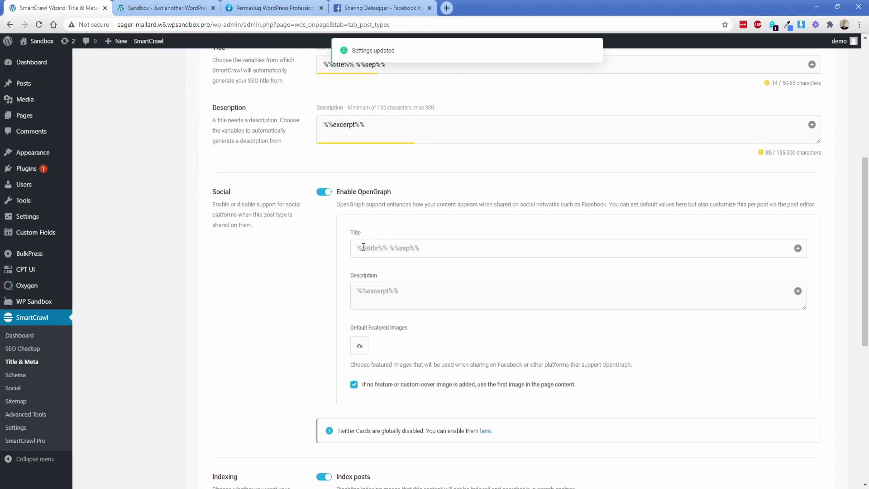
pyautogui.scroll(1, 286, 276)
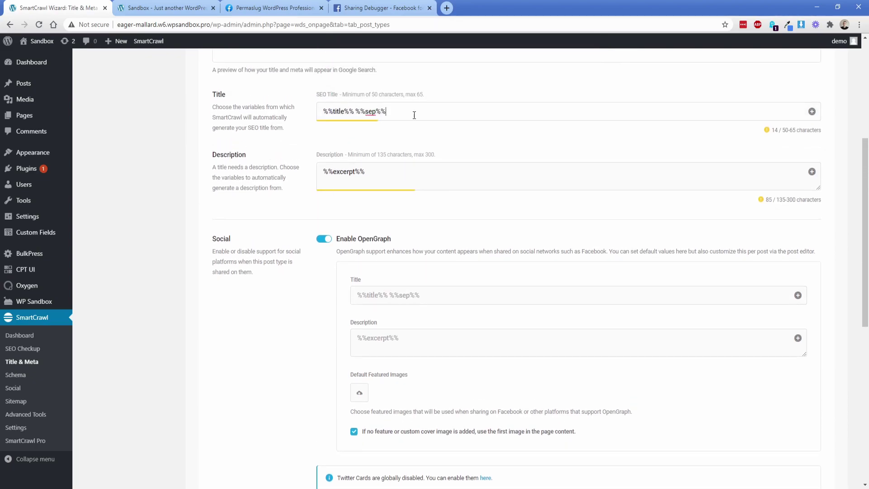
pyautogui.hotkey('ctrl', 'v')
pyautogui.scroll(-2, 307, 202)
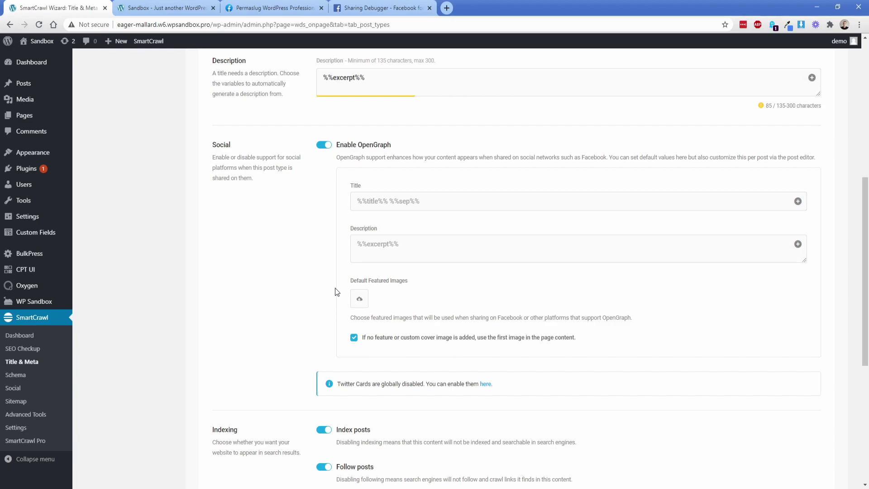
# Collapse the Posts section and expand the Pages title and meta settings.
pyautogui.scroll(6, 303, 294)
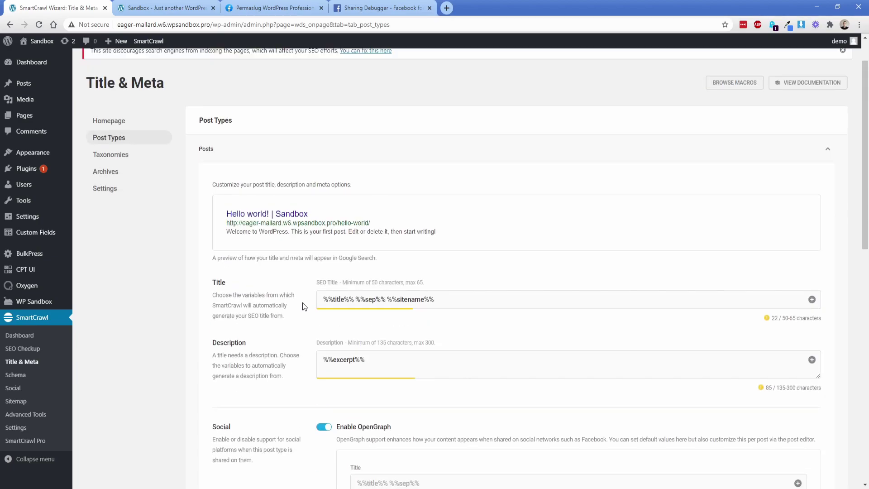
pyautogui.click(218, 154)
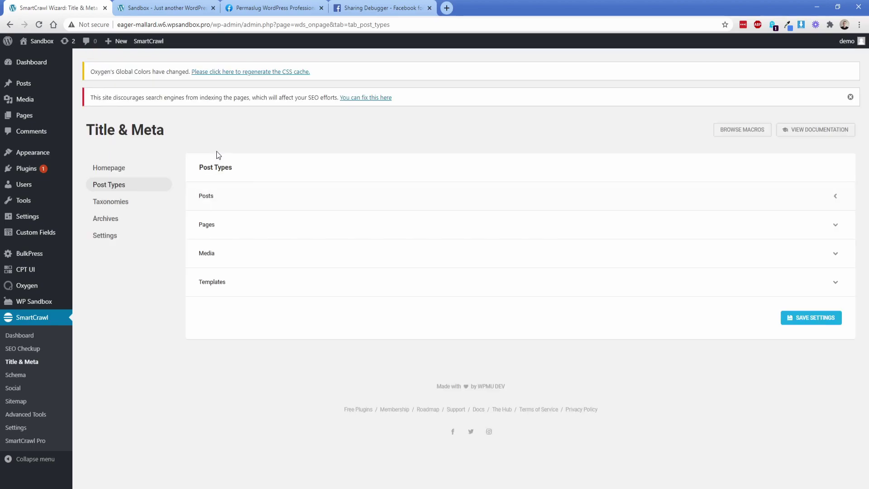
pyautogui.click(216, 228)
pyautogui.scroll(-6, 290, 314)
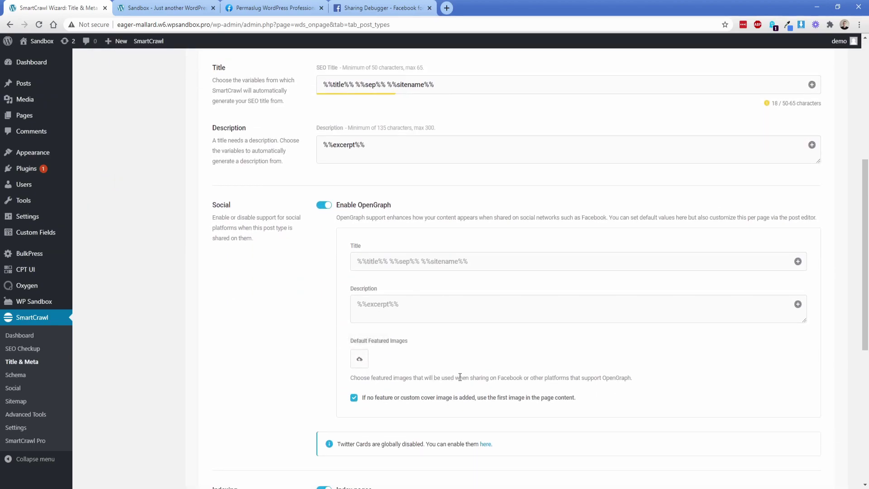
pyautogui.scroll(6, 317, 317)
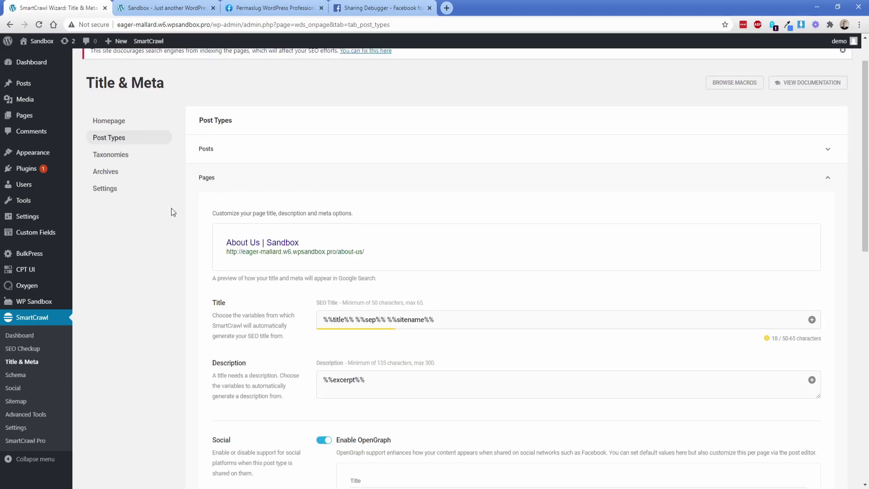
# Review the Homepage OpenGraph title, empty description and featured image options.
pyautogui.click(112, 126)
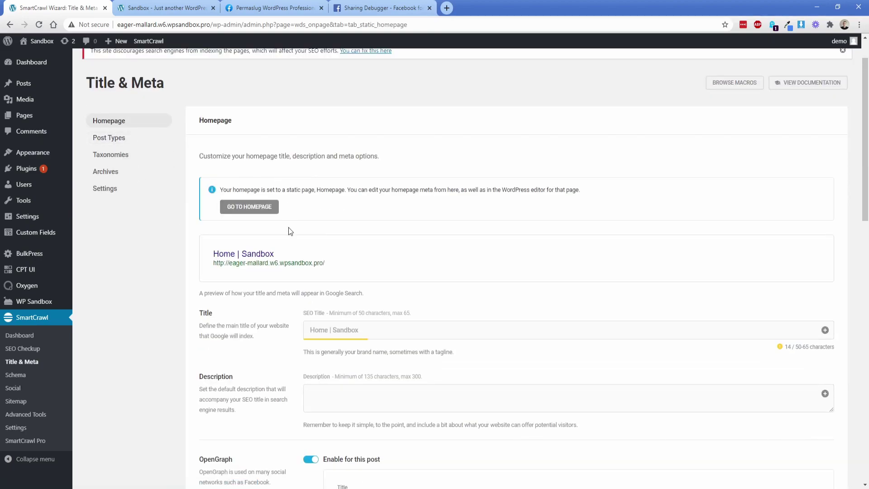
pyautogui.scroll(-5, 289, 306)
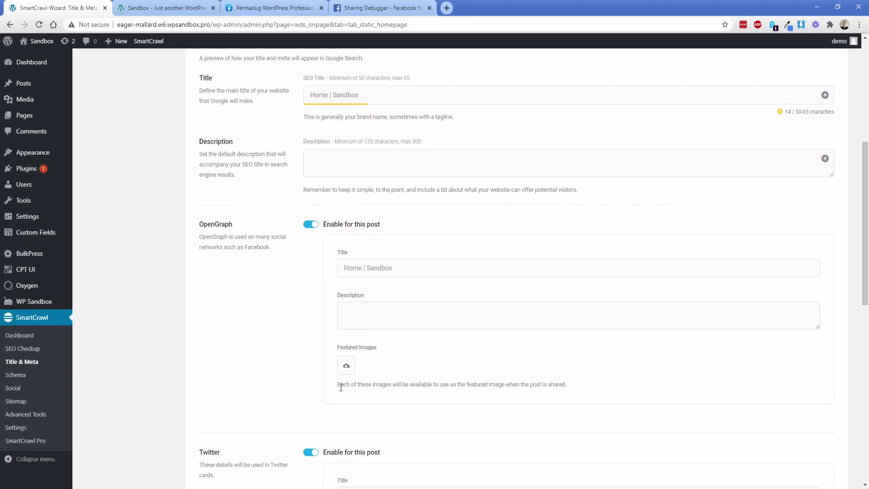
pyautogui.moveTo(341, 388); pyautogui.dragTo(406, 391)
pyautogui.click(440, 397)
# Re-scrape the home page in Sharing Debugger and confirm the 'Home | Sandbox' title and balloon photo preview.
pyautogui.click(369, 8)
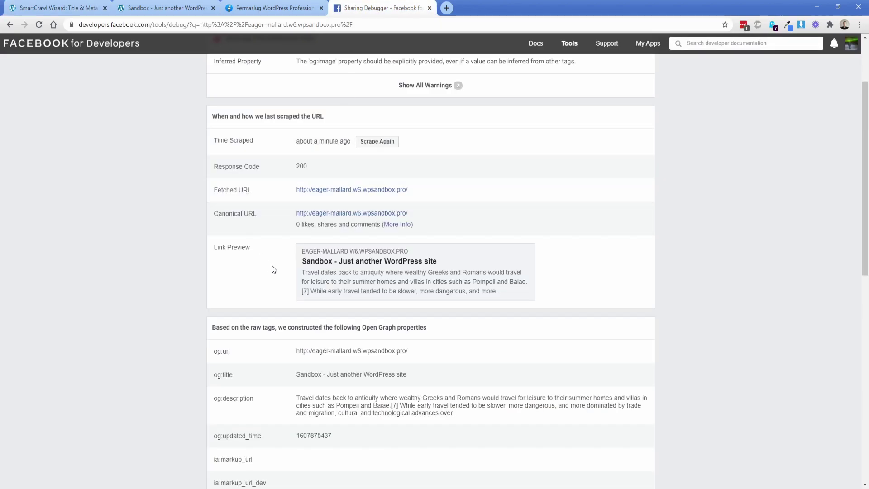
pyautogui.scroll(2, 271, 269)
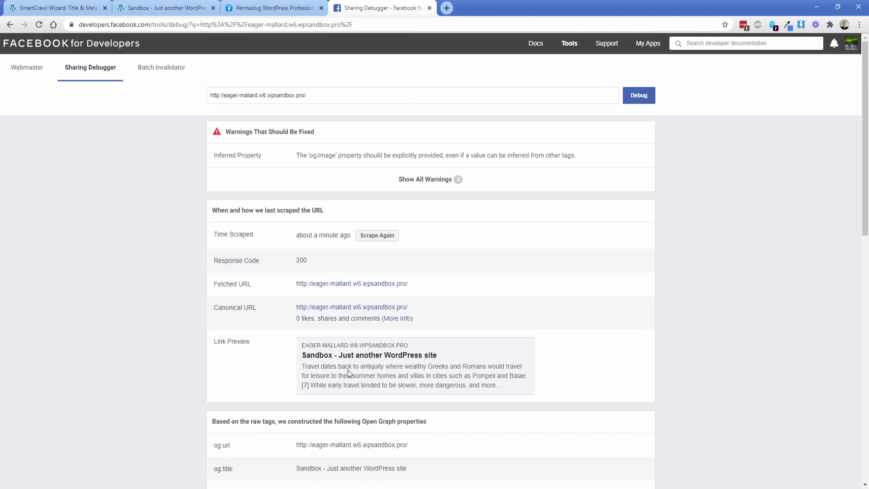
pyautogui.click(373, 238)
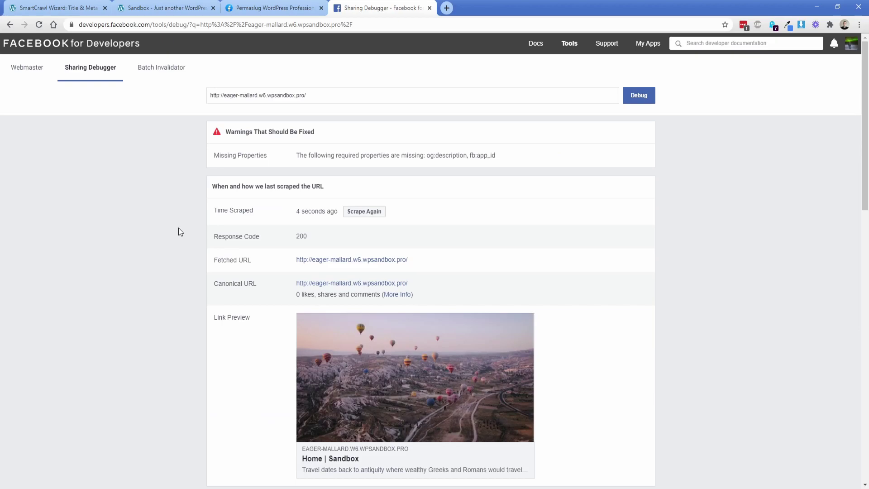
pyautogui.scroll(-3, 178, 228)
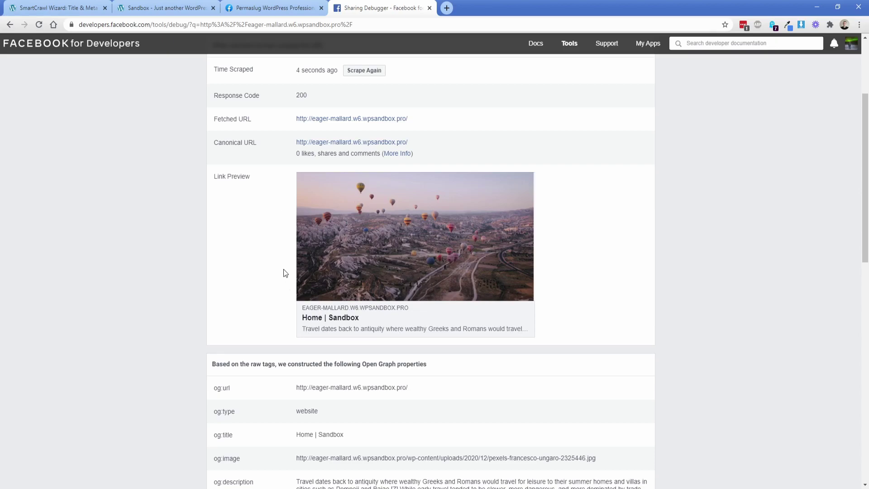
pyautogui.scroll(-3, 285, 273)
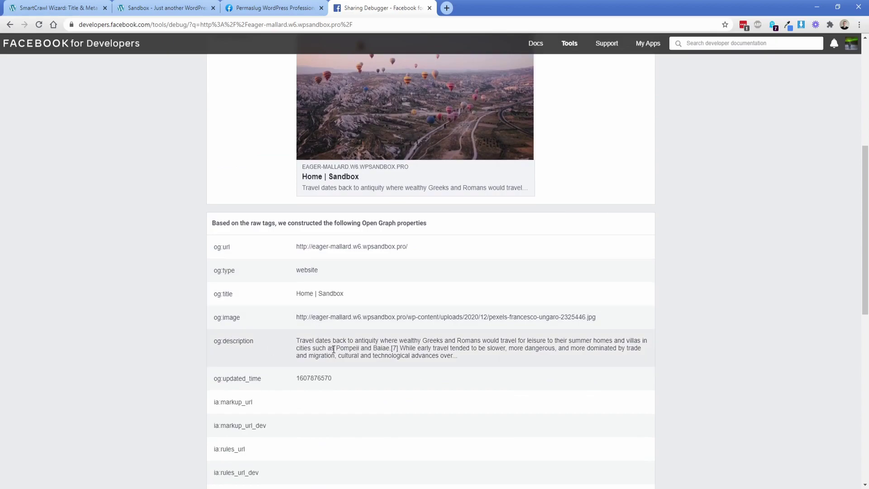
pyautogui.moveTo(296, 294); pyautogui.dragTo(284, 325)
pyautogui.scroll(1, 284, 325)
pyautogui.scroll(5, 283, 326)
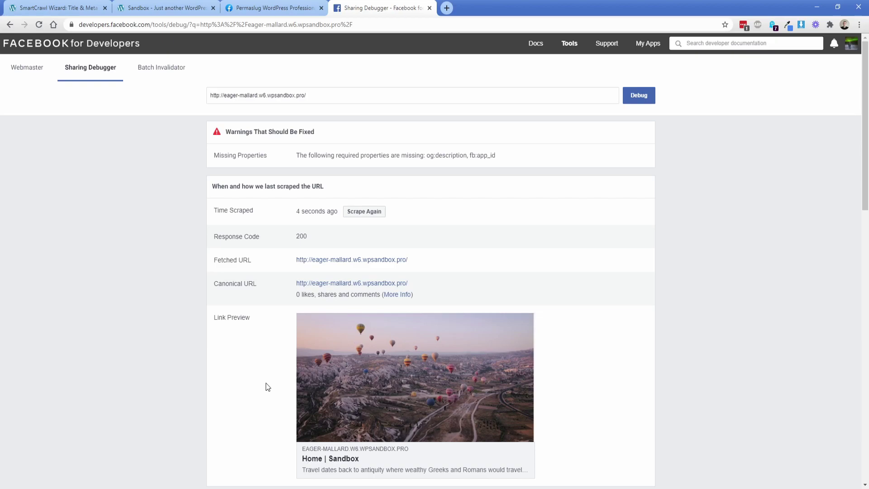
# Open the Home page in the WordPress editor.
pyautogui.click(134, 10)
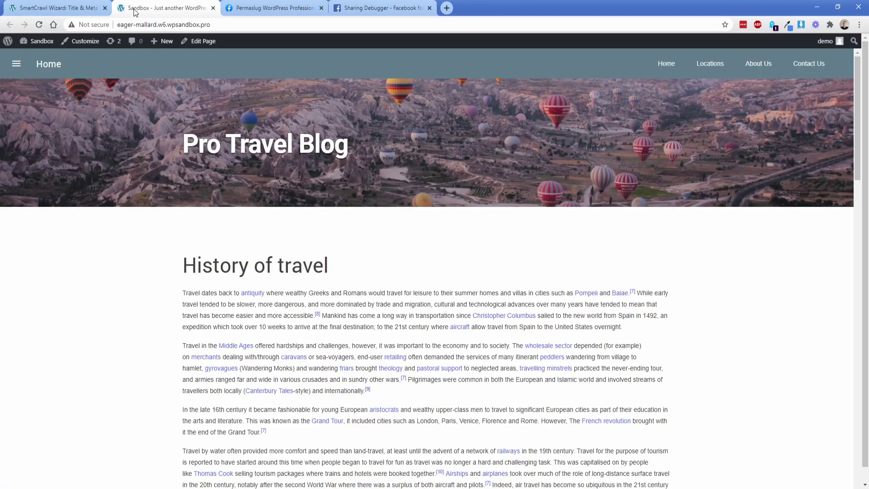
pyautogui.click(200, 41)
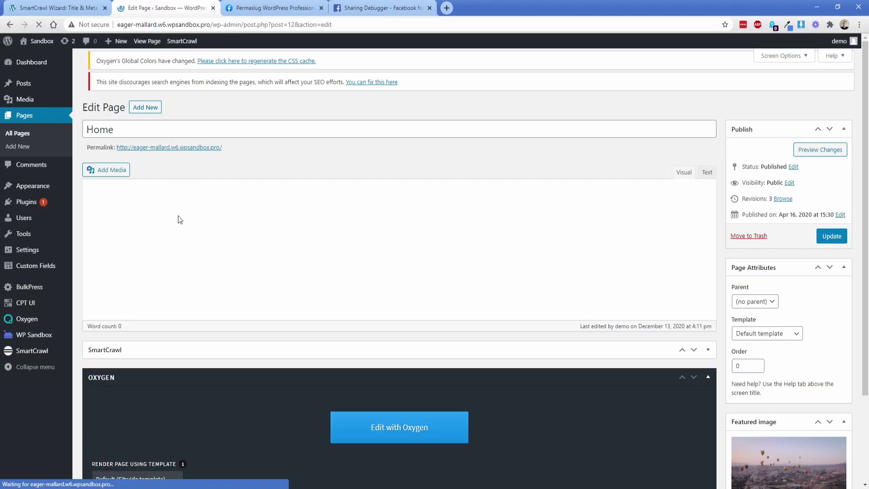
pyautogui.scroll(-2, 515, 286)
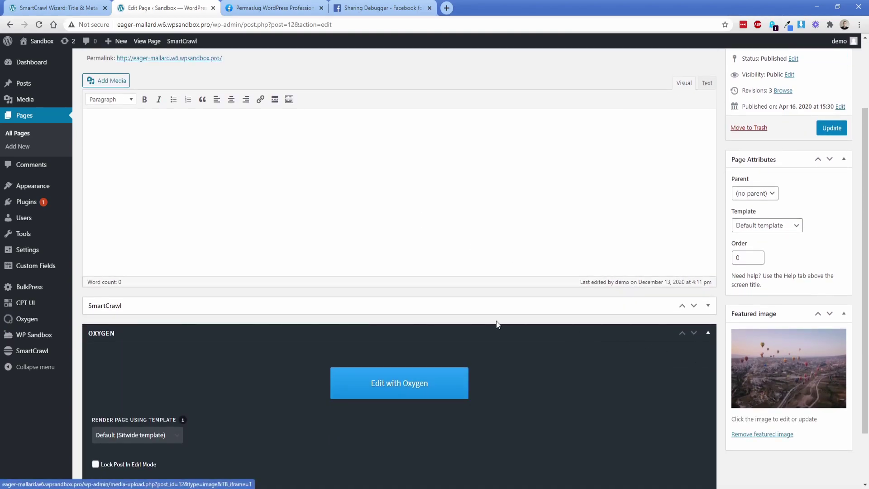
pyautogui.scroll(2, 498, 323)
pyautogui.doubleClick(128, 118)
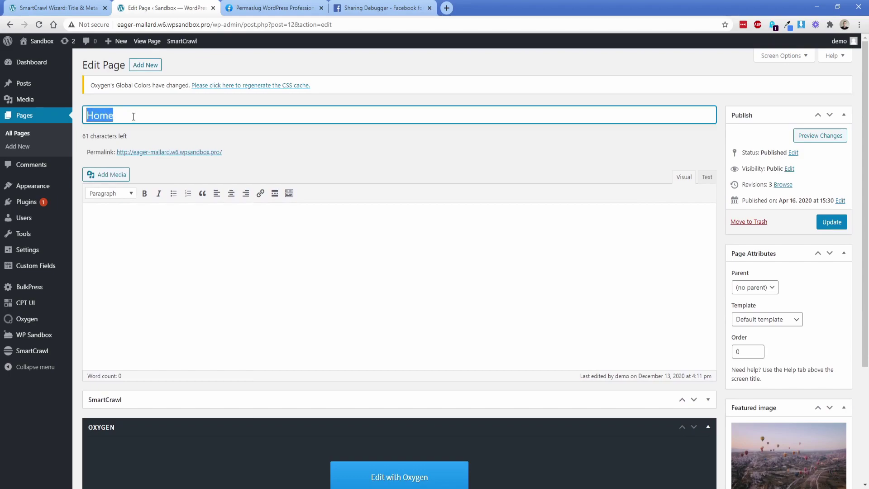
pyautogui.click(265, 149)
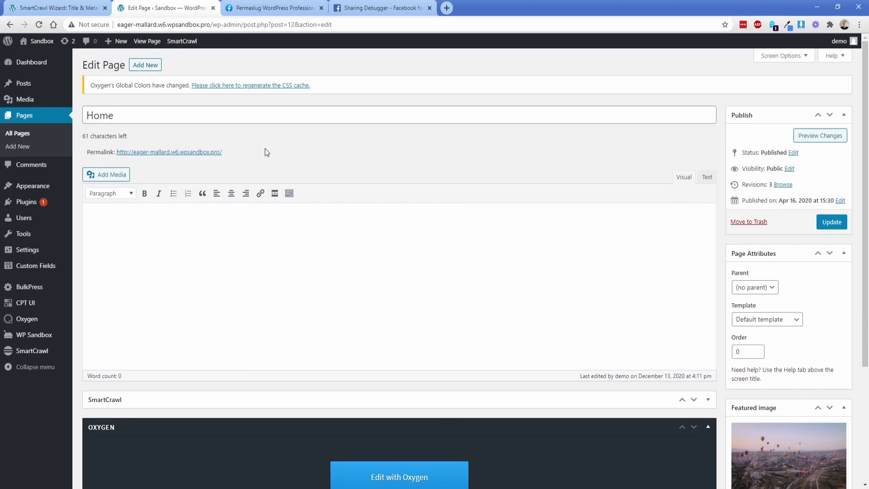
# Set the SmartCrawl SEO title to 'I love to travel all over, join me in hearing my stories'.
pyautogui.scroll(-3, 268, 181)
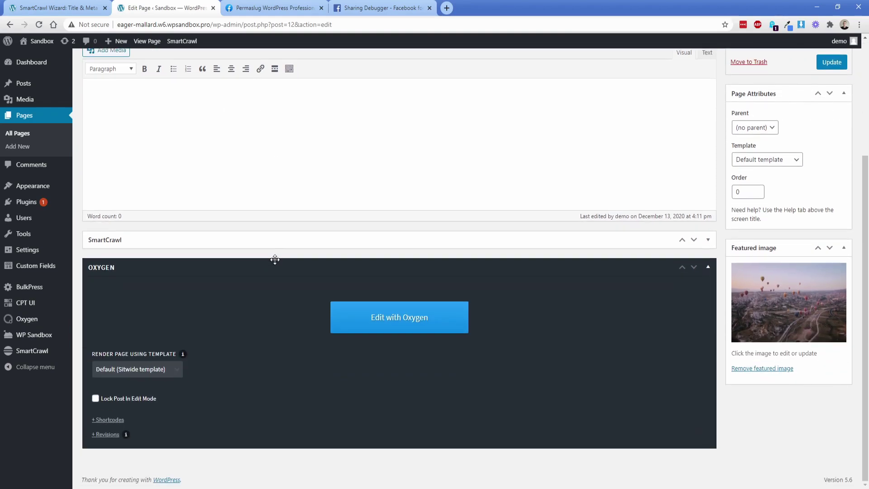
pyautogui.click(143, 241)
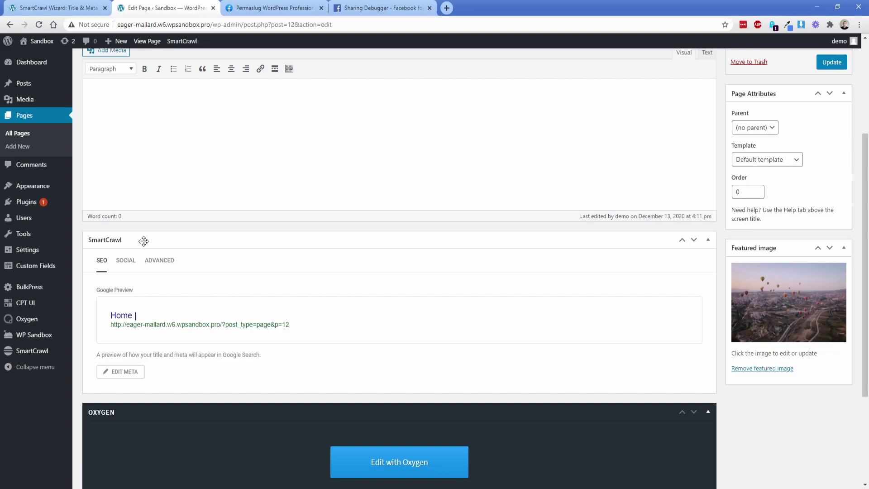
pyautogui.click(127, 374)
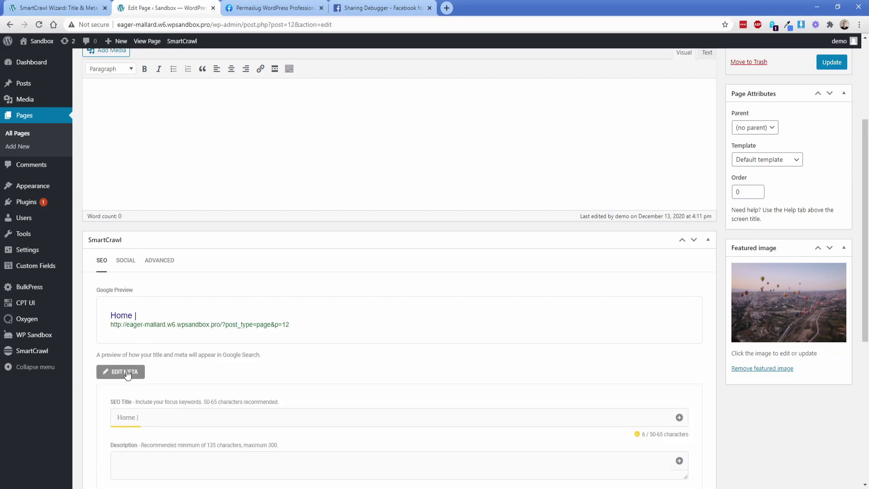
pyautogui.scroll(-4, 184, 340)
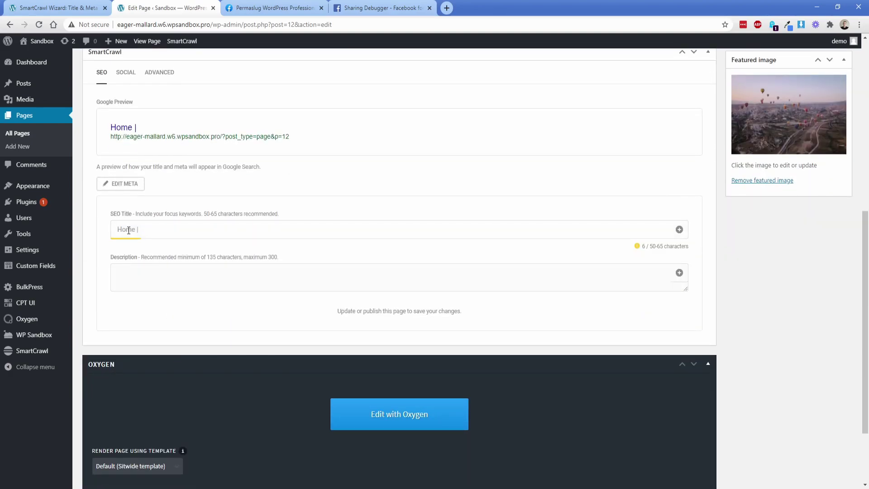
pyautogui.write('I love to travel all over')
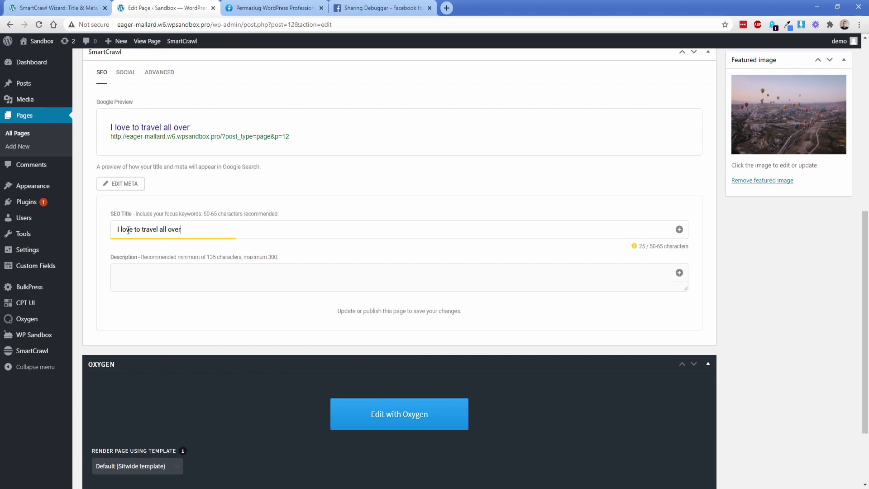
pyautogui.write(', join me in hearing my stories')
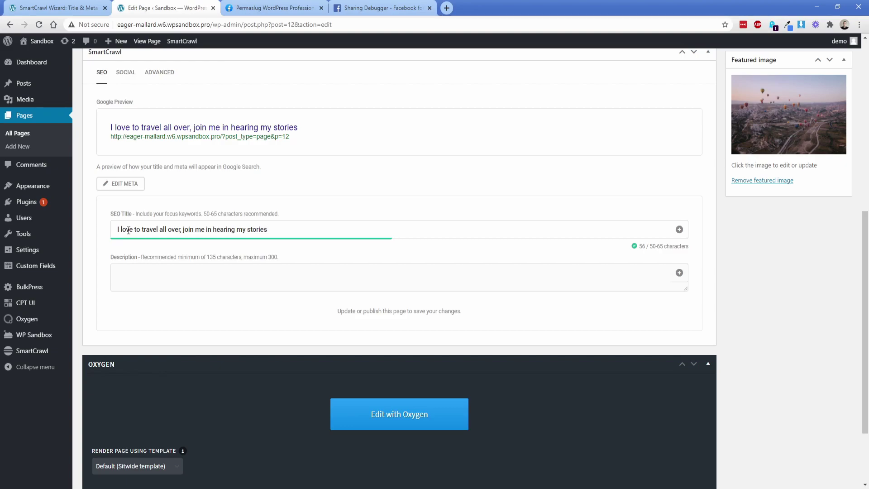
# Add the description 'I travel the world and take photos so you don't have to.' and update the page.
pyautogui.click(156, 267)
pyautogui.write("I travel the world and take photos so you don't have to.")
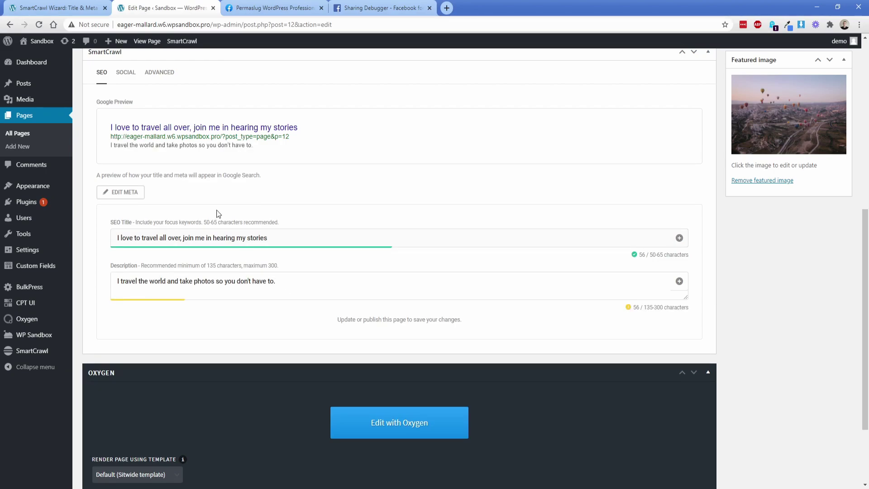
pyautogui.scroll(5, 515, 303)
pyautogui.scroll(3, 515, 302)
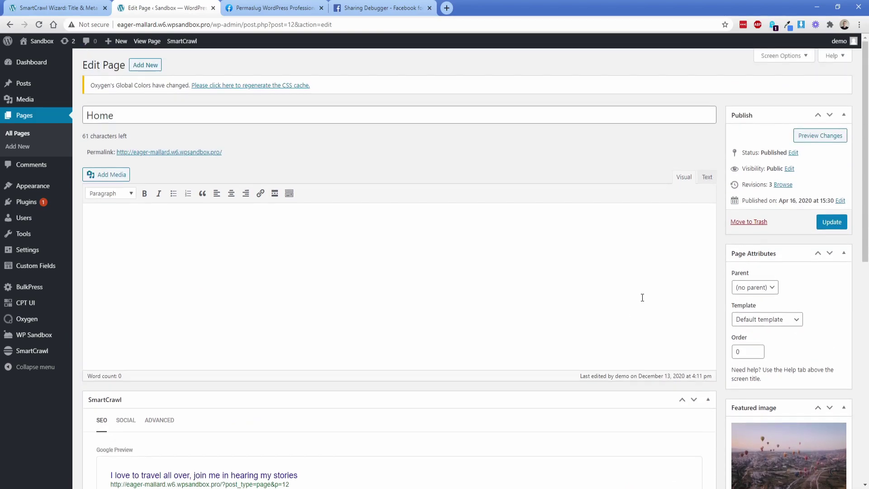
pyautogui.click(831, 222)
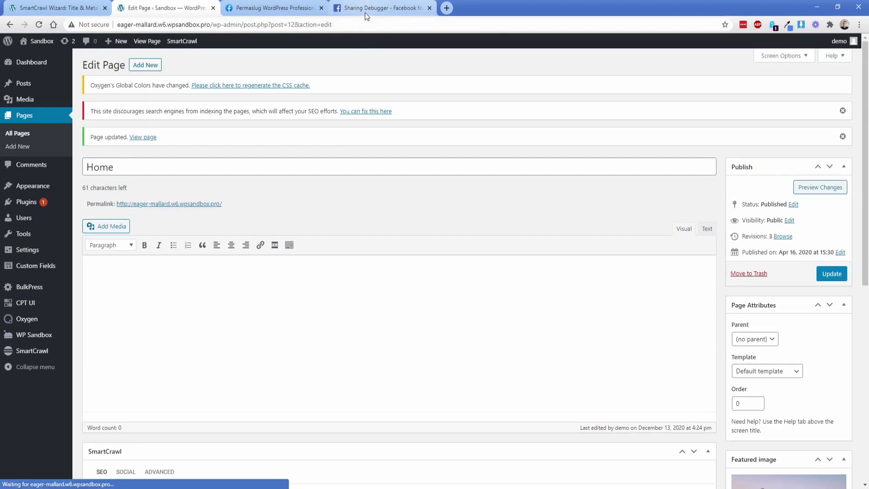
# Re-scrape the home page and check that og:title and og:description show the new travel text.
pyautogui.click(365, 11)
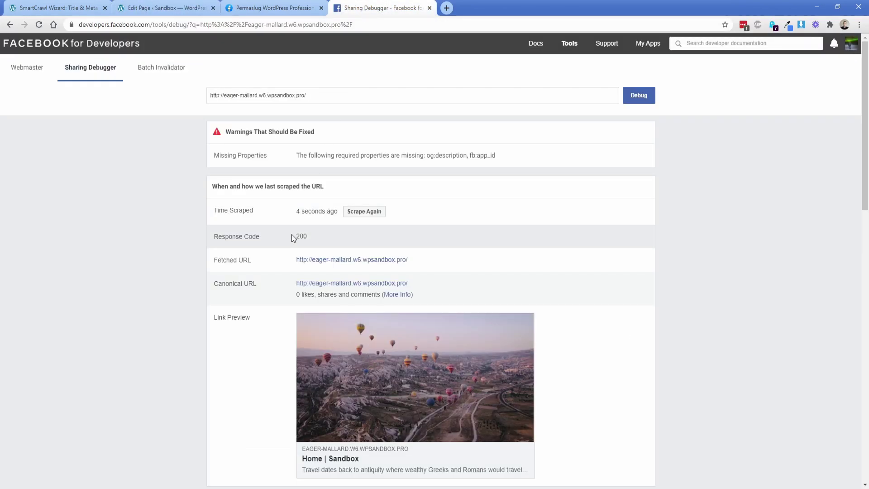
pyautogui.click(365, 211)
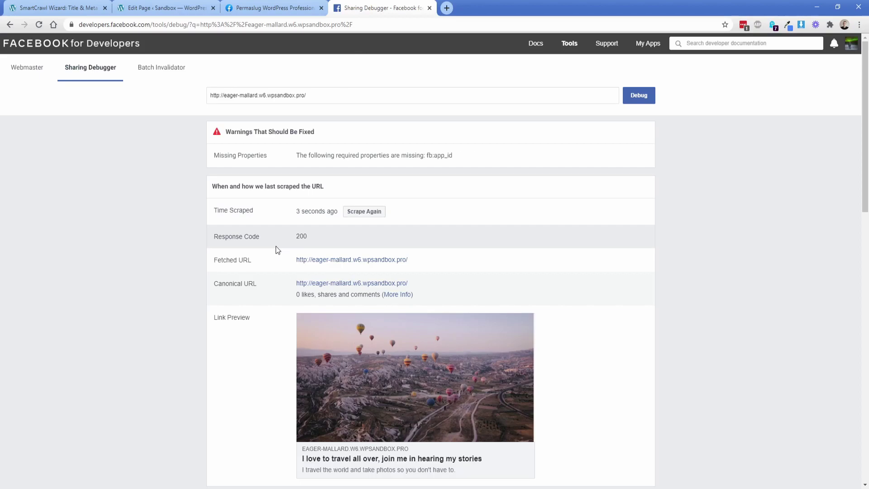
pyautogui.scroll(-5, 281, 245)
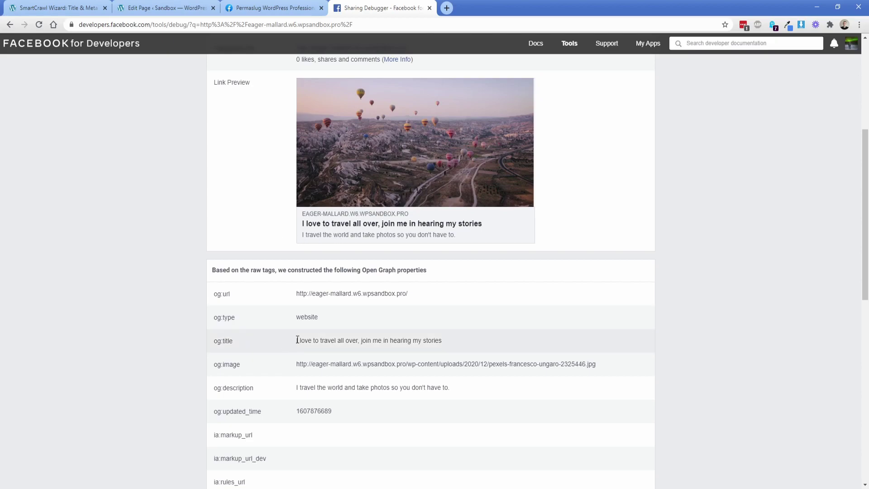
pyautogui.moveTo(297, 340); pyautogui.dragTo(452, 342)
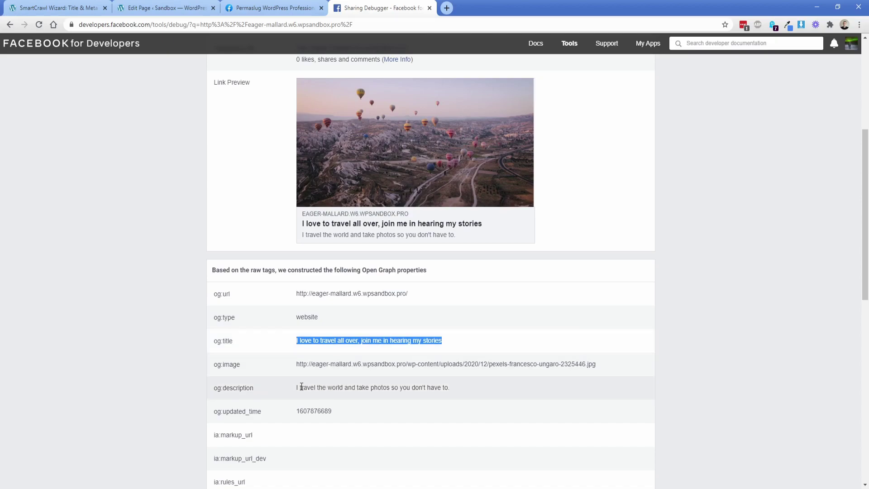
pyautogui.moveTo(298, 388); pyautogui.dragTo(470, 391)
pyautogui.click(470, 390)
pyautogui.scroll(2, 276, 346)
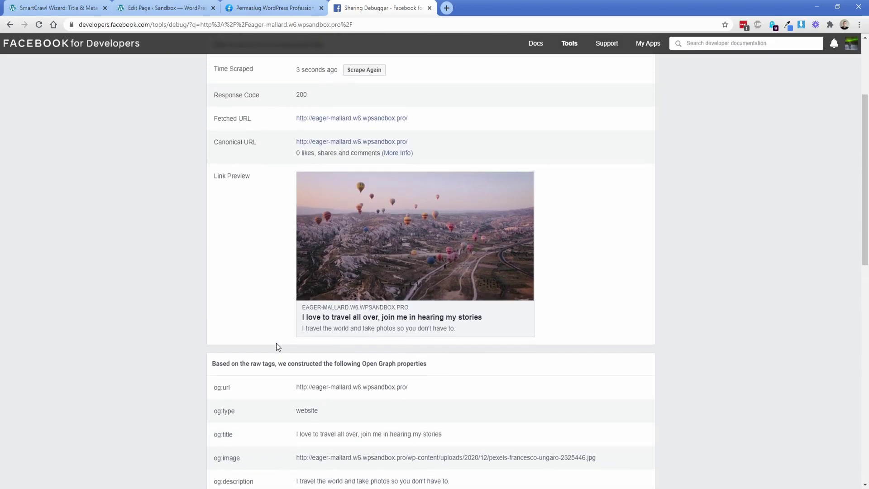
# Replace the balloon featured image with the airplane-wing photo (pexels-c-cagnin-2007401) and update the page.
pyautogui.click(163, 7)
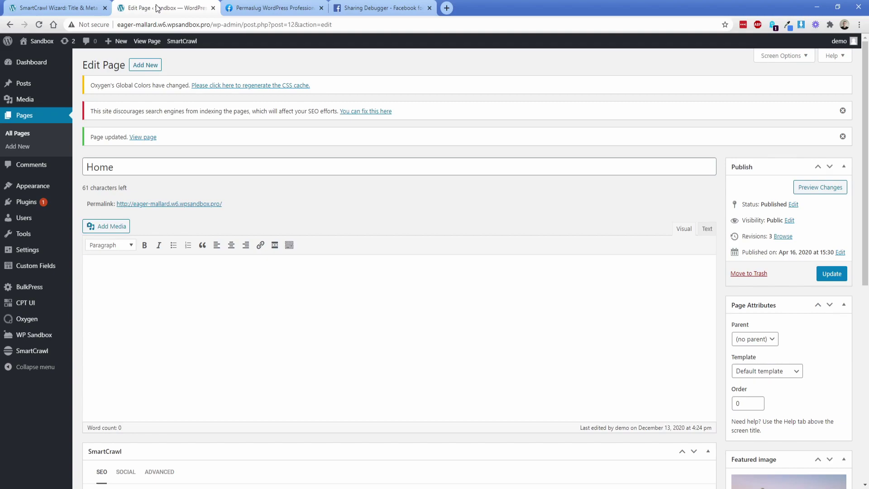
pyautogui.scroll(-3, 775, 407)
pyautogui.click(773, 438)
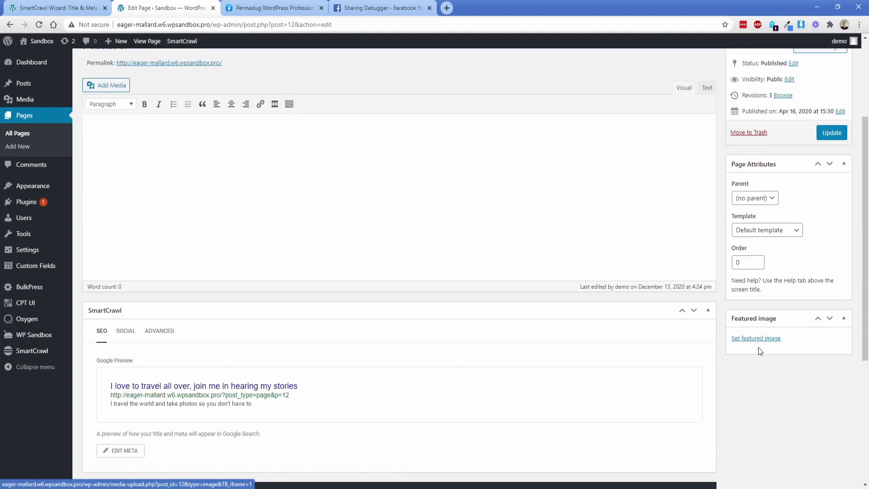
pyautogui.click(754, 339)
pyautogui.click(127, 168)
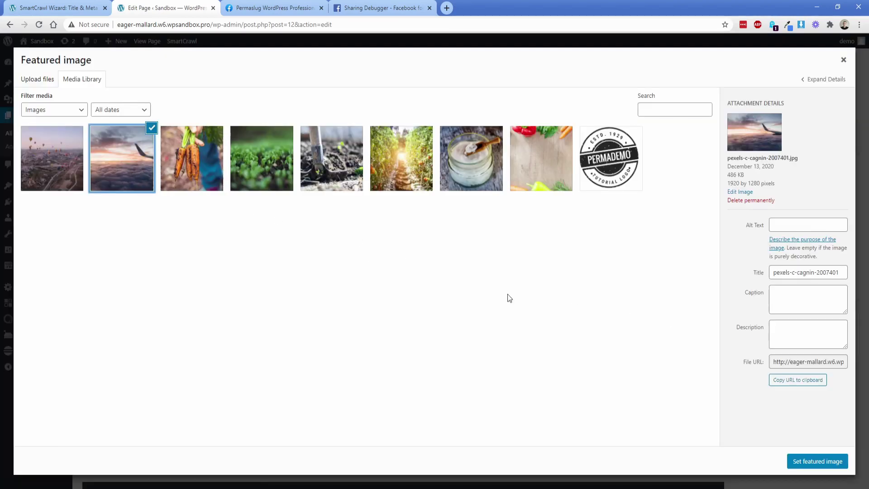
pyautogui.click(821, 461)
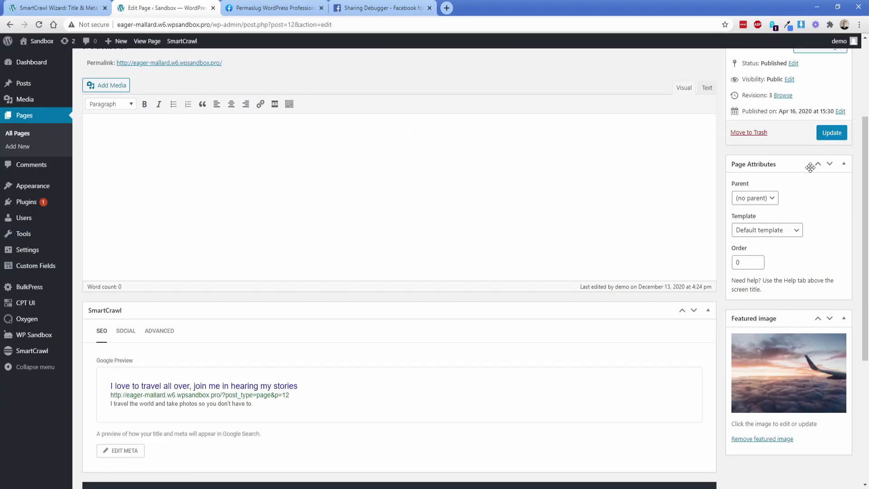
pyautogui.click(831, 134)
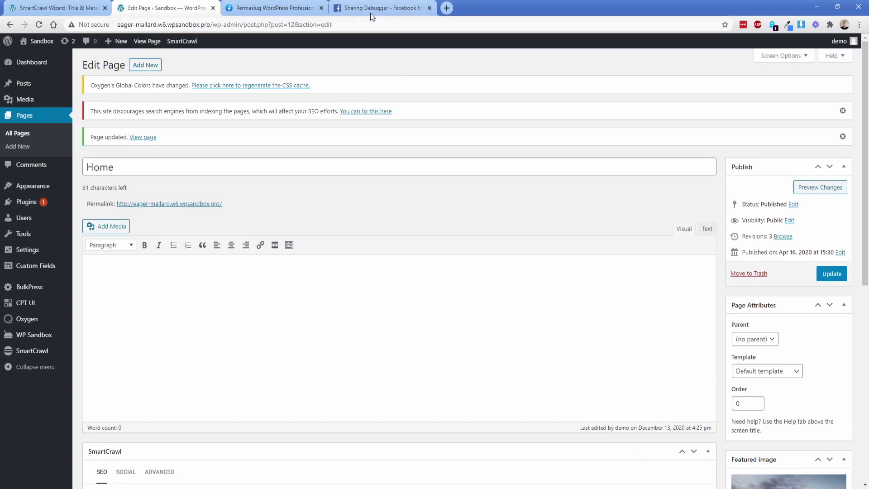
# Re-scrape the home page so the preview shows the airplane-wing sunset photo.
pyautogui.click(370, 9)
pyautogui.scroll(3, 281, 178)
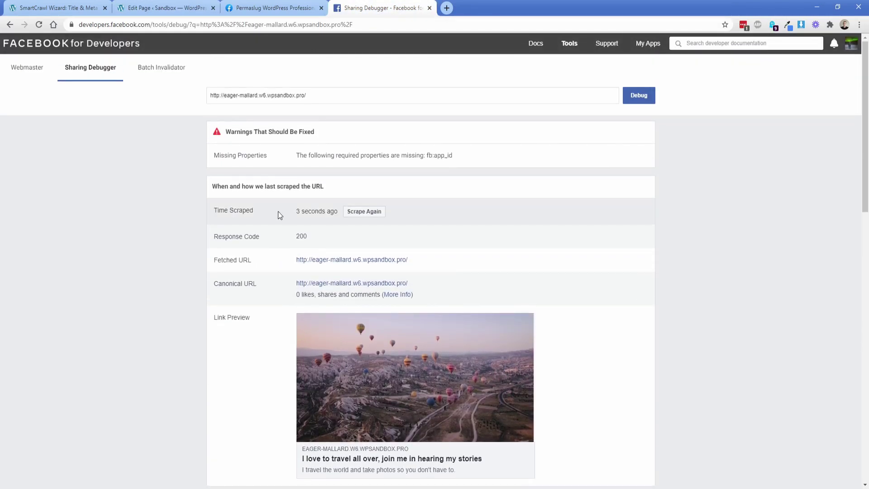
pyautogui.click(356, 217)
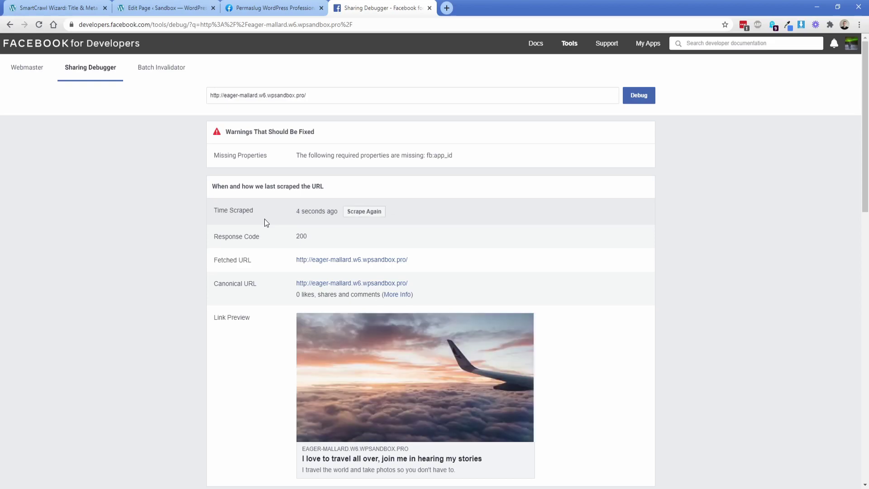
pyautogui.scroll(-1, 283, 279)
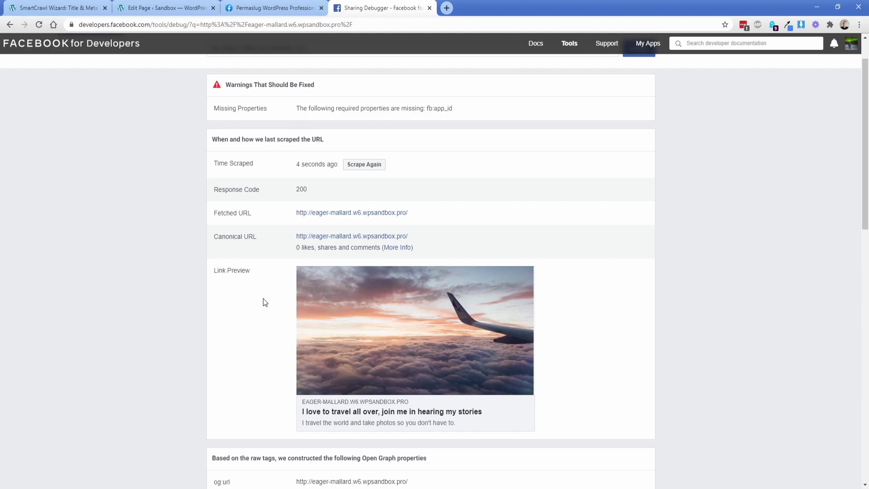
# Paste the sandbox home page link into a new group post to load its airplane-wing preview.
pyautogui.hotkey('ctrl', 'shift', 'Tab')
pyautogui.click(309, 340)
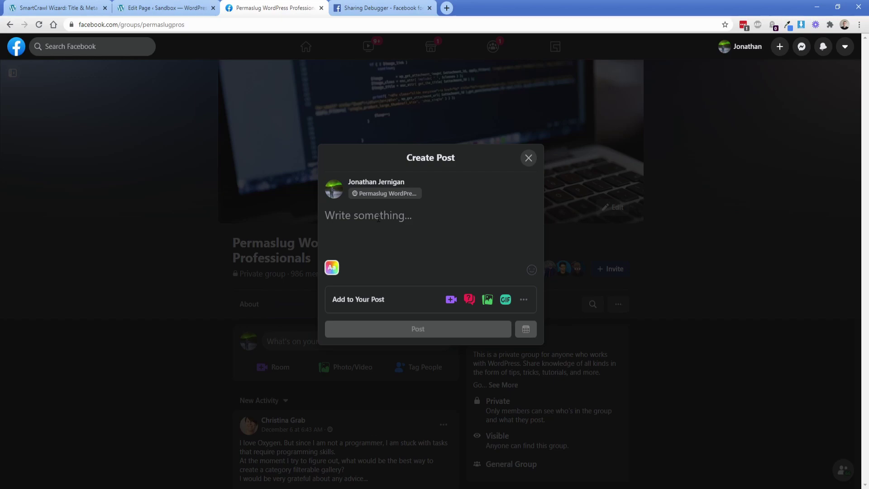
pyautogui.write('http://eager-mallard.w6.wpsandbox.pro/')
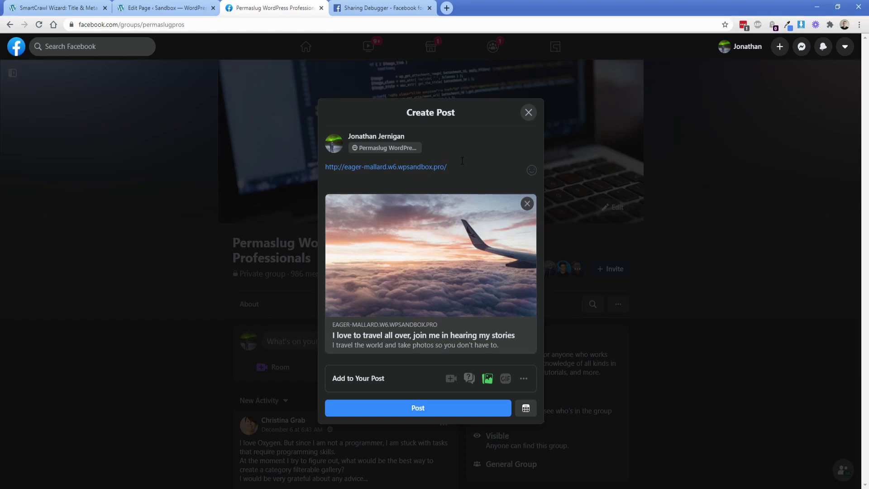
# Go back to the Sharing Debugger's airplane-wing scrape results for the home page.
pyautogui.click(376, 9)
pyautogui.click(180, 195)
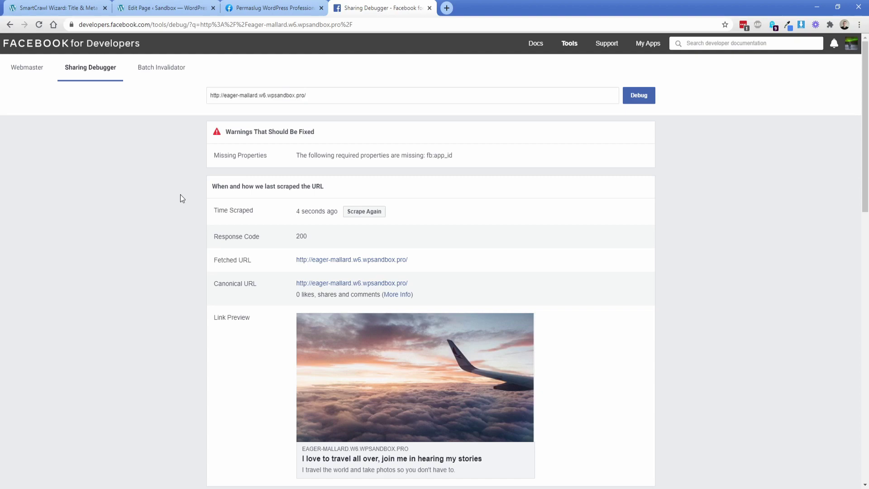